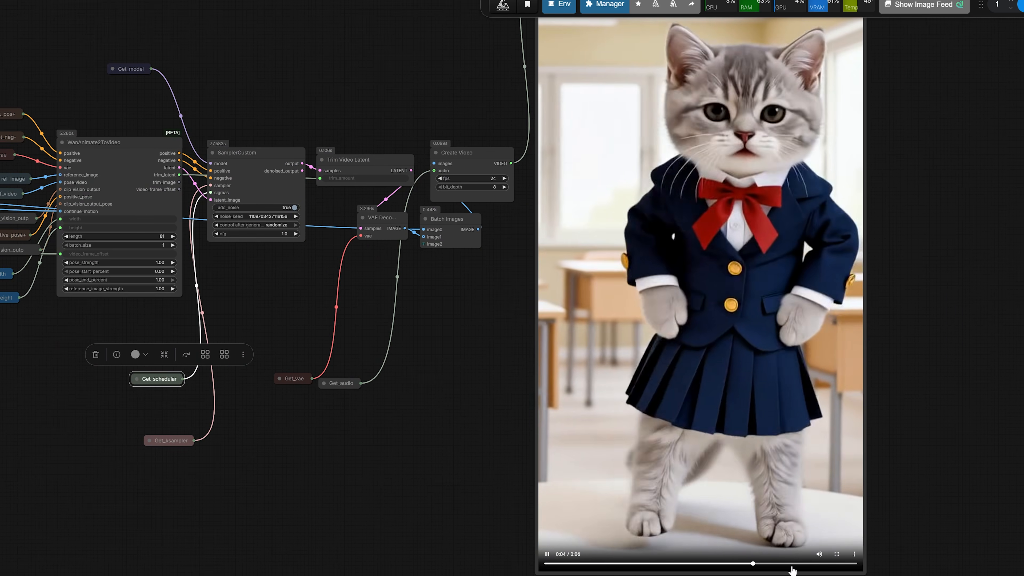
pyautogui.scroll(-2, 394, 401)
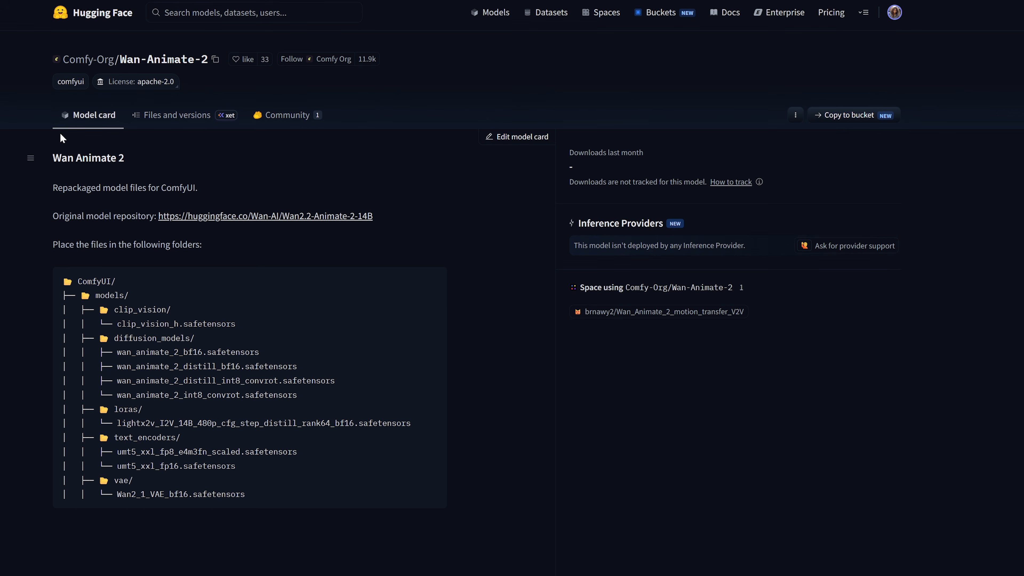
# Open the diffusion_models folder in the Comfy-Org/Wan-Animate-2 Hugging Face repository and examine the bf16, distilled and int8 model files
pyautogui.click(169, 118)
pyautogui.click(172, 227)
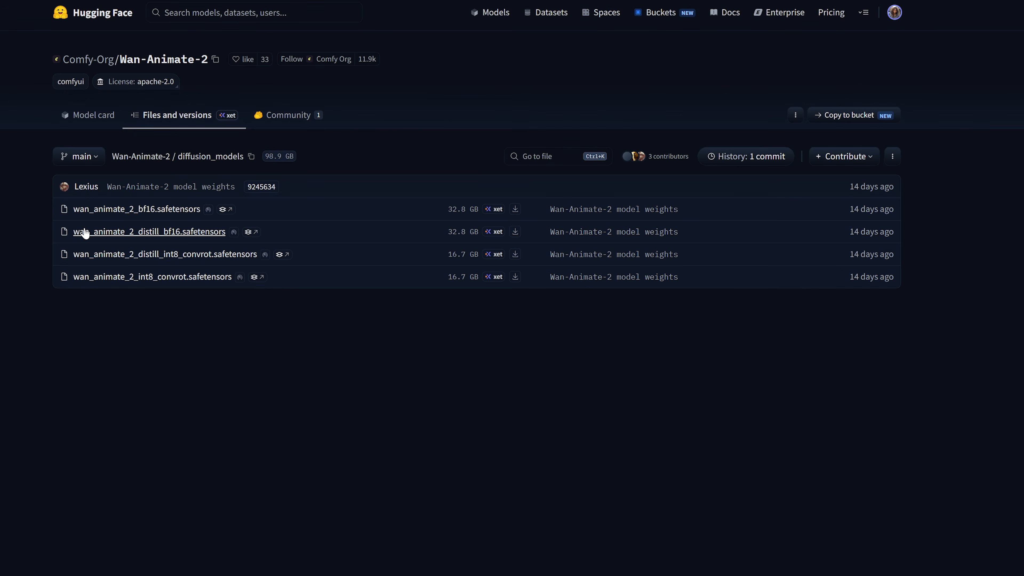
pyautogui.moveTo(51, 208); pyautogui.dragTo(201, 209)
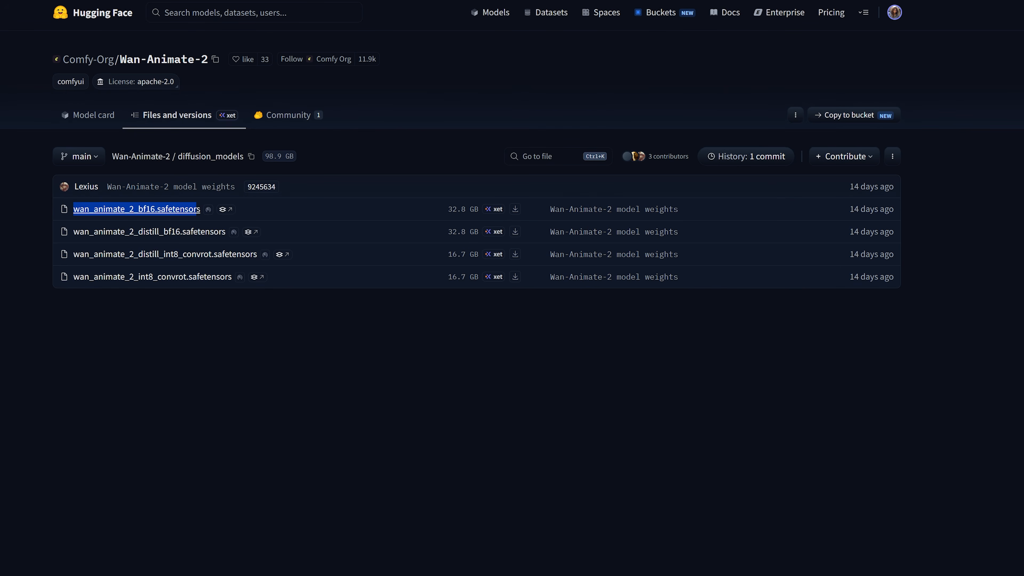
pyautogui.click(4, 230)
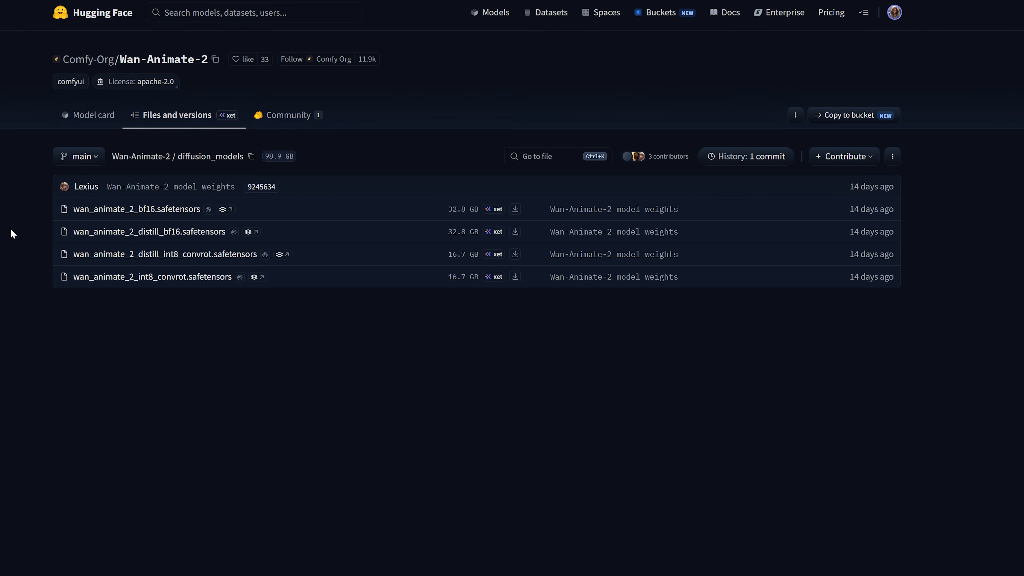
pyautogui.moveTo(51, 229); pyautogui.dragTo(228, 233)
pyautogui.click(32, 248)
pyautogui.moveTo(47, 277); pyautogui.dragTo(129, 277)
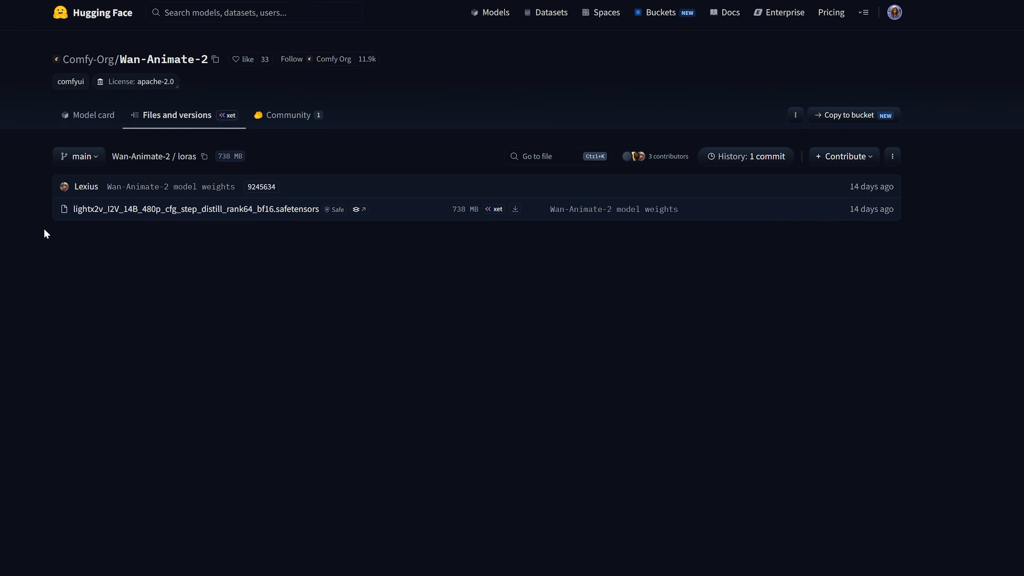
# Examine the lightx2v rank64 LoRA file in the loras folder and the distill_int8_convrot file in the diffusion_models folder
pyautogui.moveTo(69, 209); pyautogui.dragTo(324, 219)
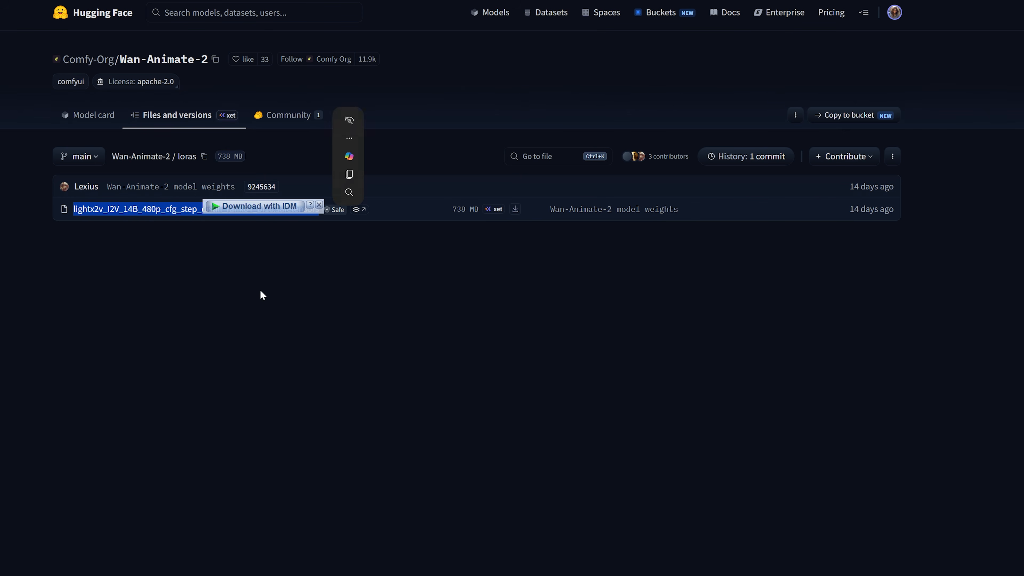
pyautogui.click(128, 297)
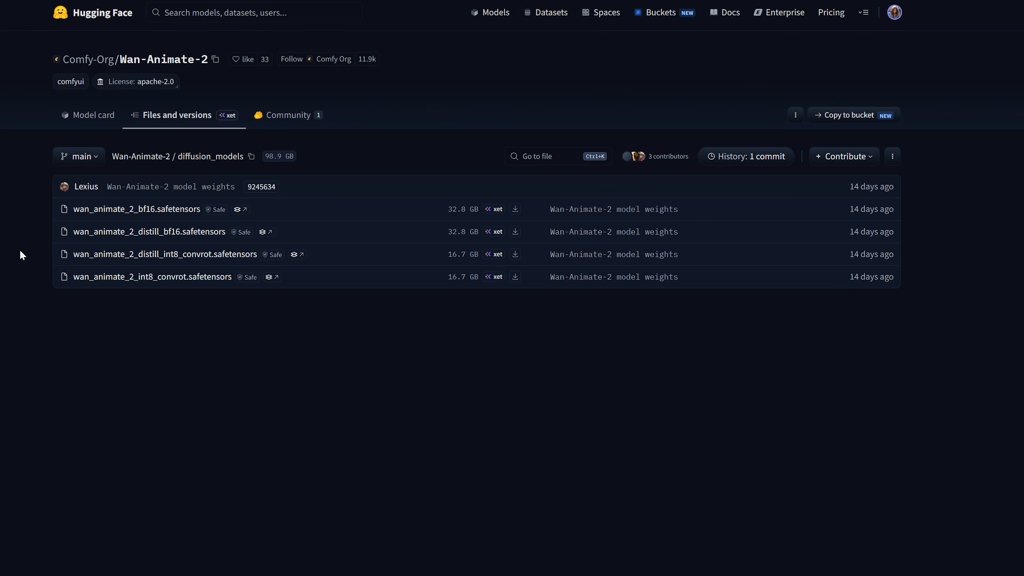
pyautogui.moveTo(49, 254); pyautogui.dragTo(251, 254)
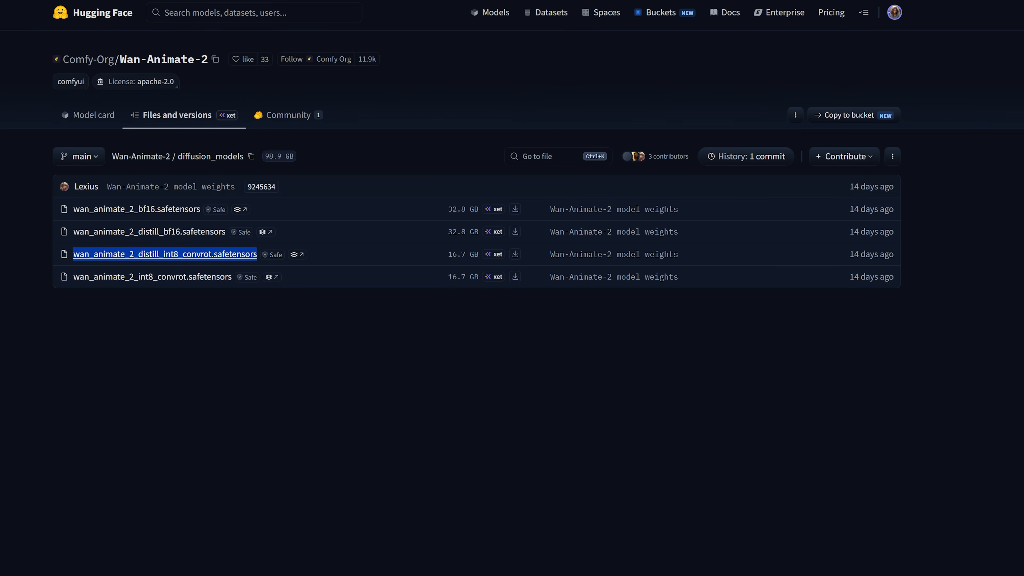
pyautogui.click(106, 260)
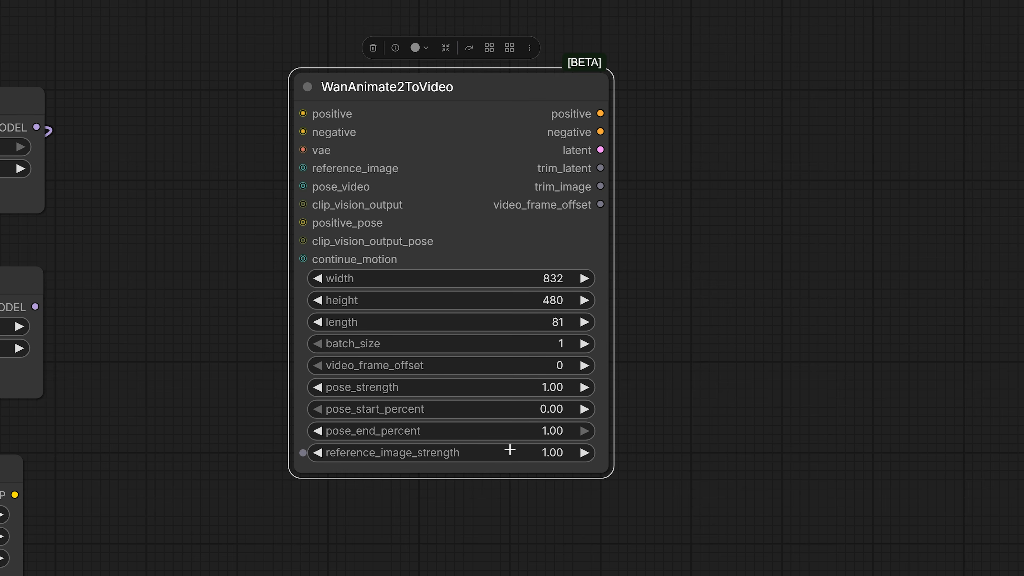
# In ComfyUI, move the WanAnimate2ToVideo node slightly lower on the canvas
pyautogui.moveTo(473, 90); pyautogui.dragTo(475, 113)
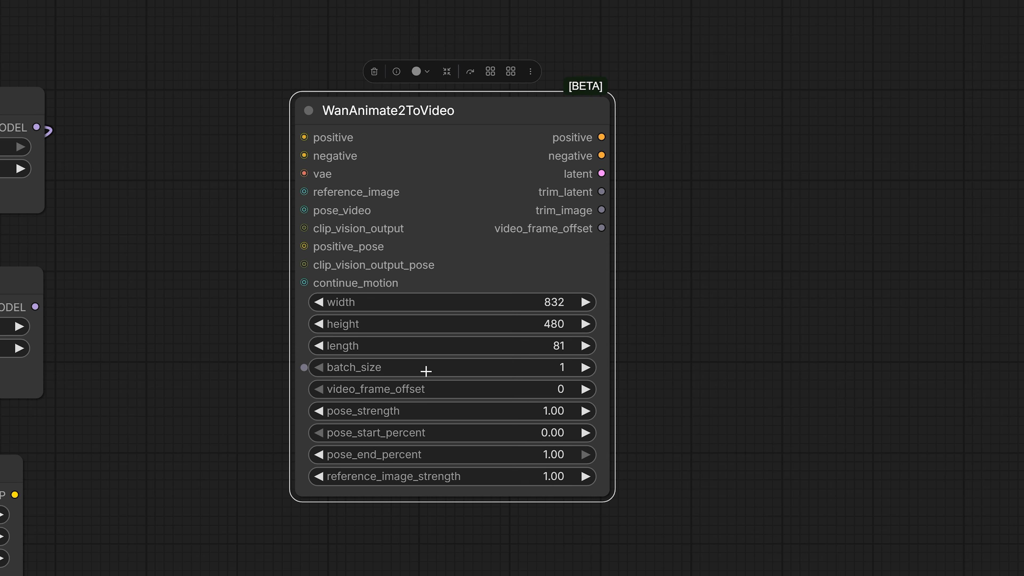
pyautogui.scroll(-1, 426, 370)
pyautogui.scroll(-1, 352, 363)
pyautogui.moveTo(279, 343); pyautogui.dragTo(407, 316)
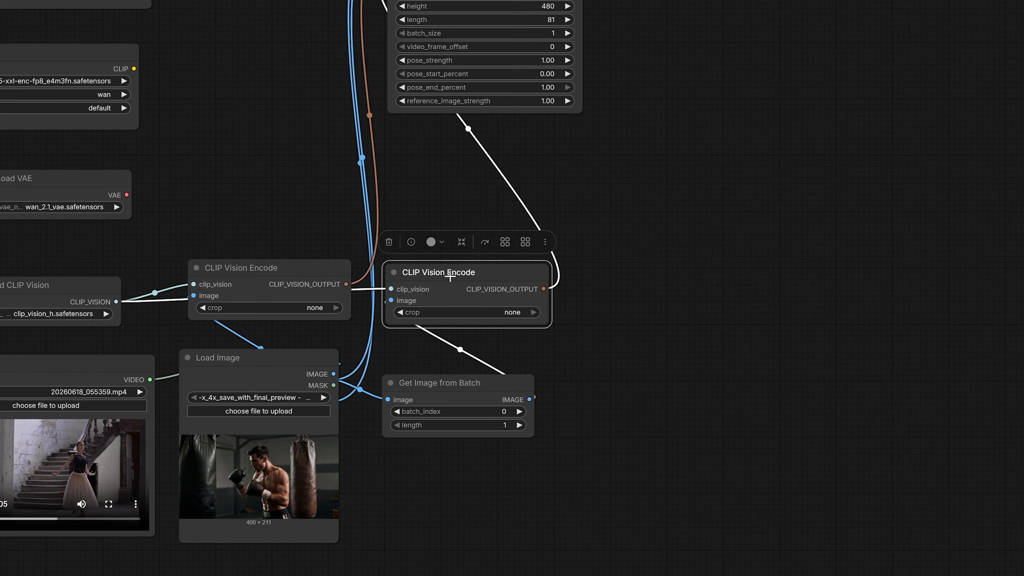
# Trace the Load Image and two CLIP Vision Encode nodes to the image, pose and clip_vision inputs of WanAnimate2ToVideo
pyautogui.click(240, 274)
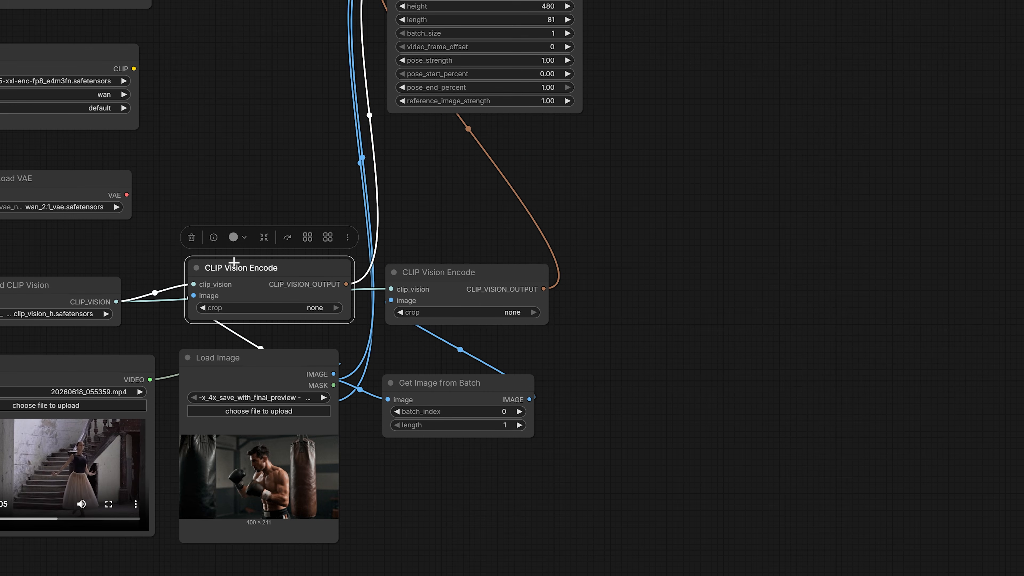
pyautogui.click(234, 364)
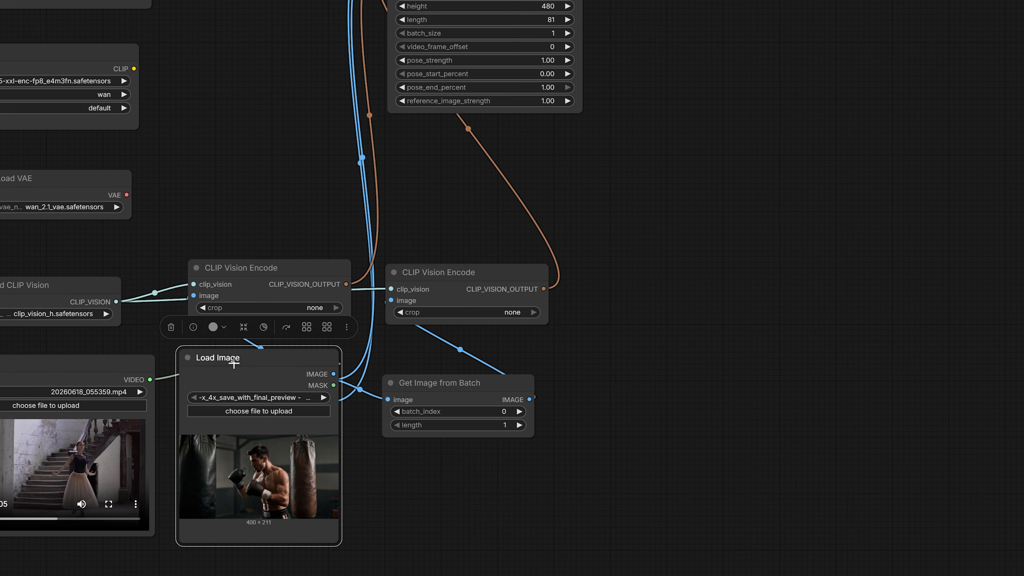
pyautogui.click(480, 289)
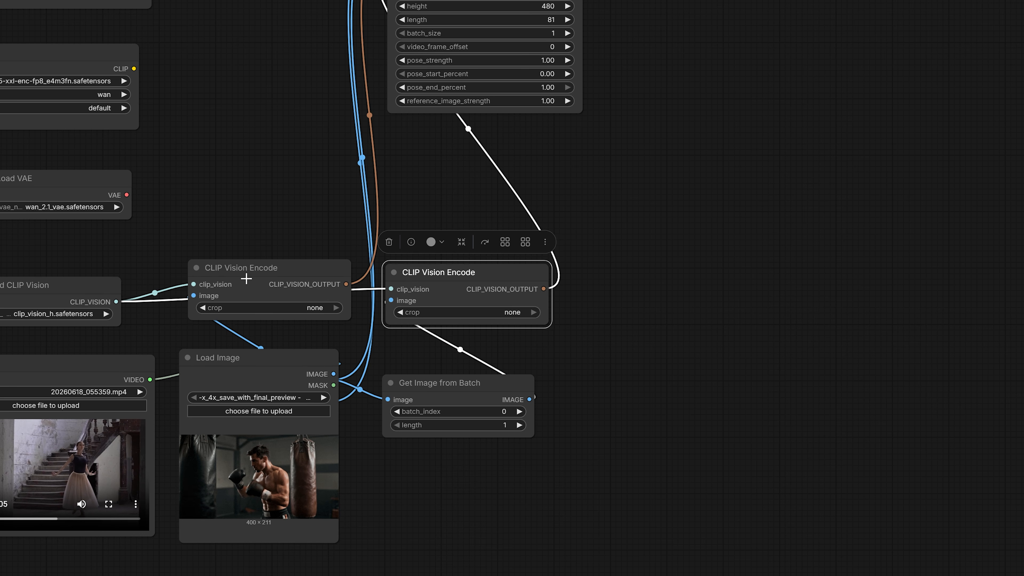
pyautogui.moveTo(274, 283); pyautogui.dragTo(243, 292)
pyautogui.moveTo(422, 295); pyautogui.dragTo(375, 305)
pyautogui.moveTo(250, 187); pyautogui.dragTo(178, 342)
pyautogui.scroll(4, 324, 122)
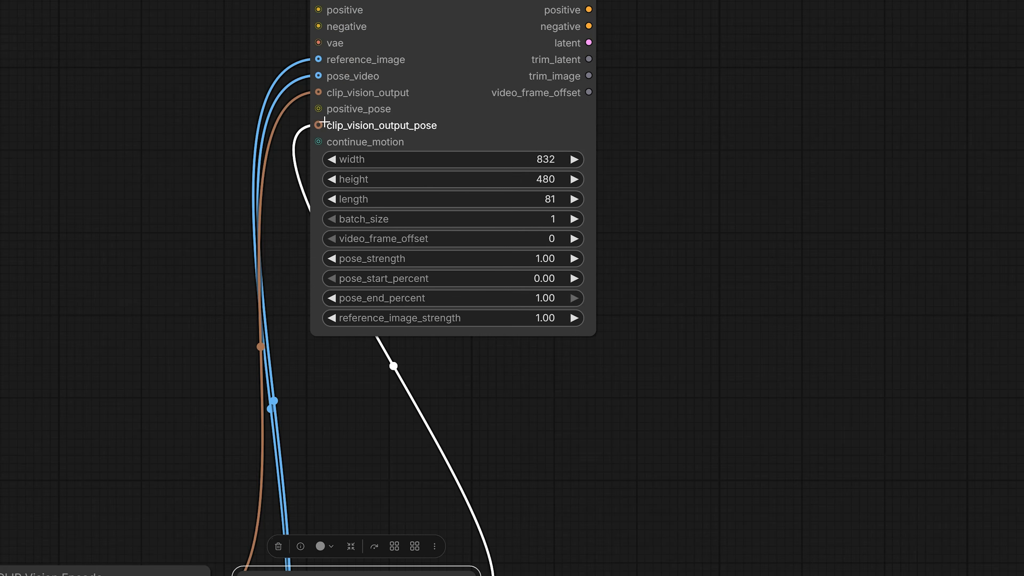
pyautogui.scroll(2, 368, 101)
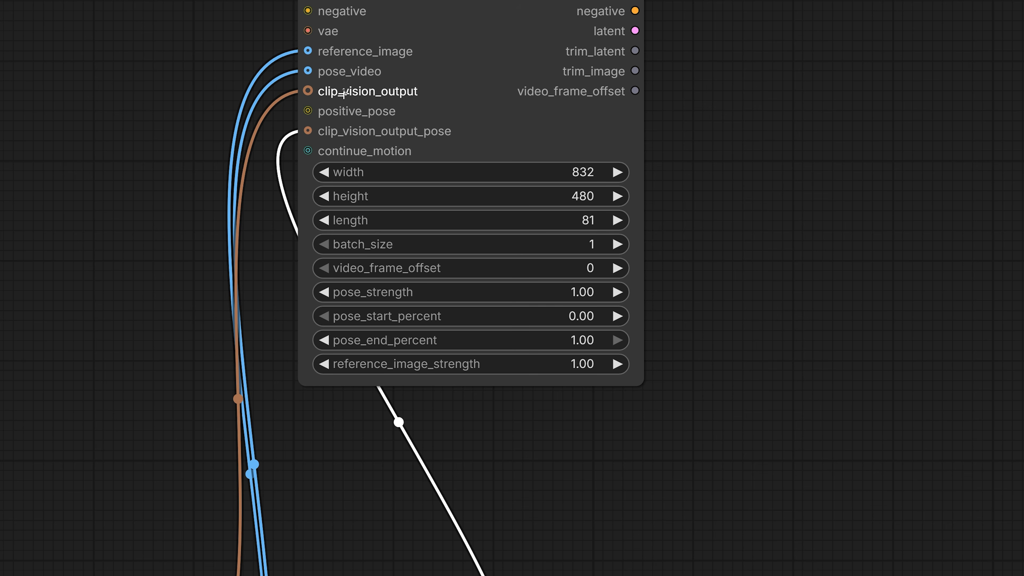
# Examine the Positive, Negative and Positive Pose prompt nodes and their connections to WanAnimate2ToVideo
pyautogui.moveTo(417, 264); pyautogui.dragTo(472, 362)
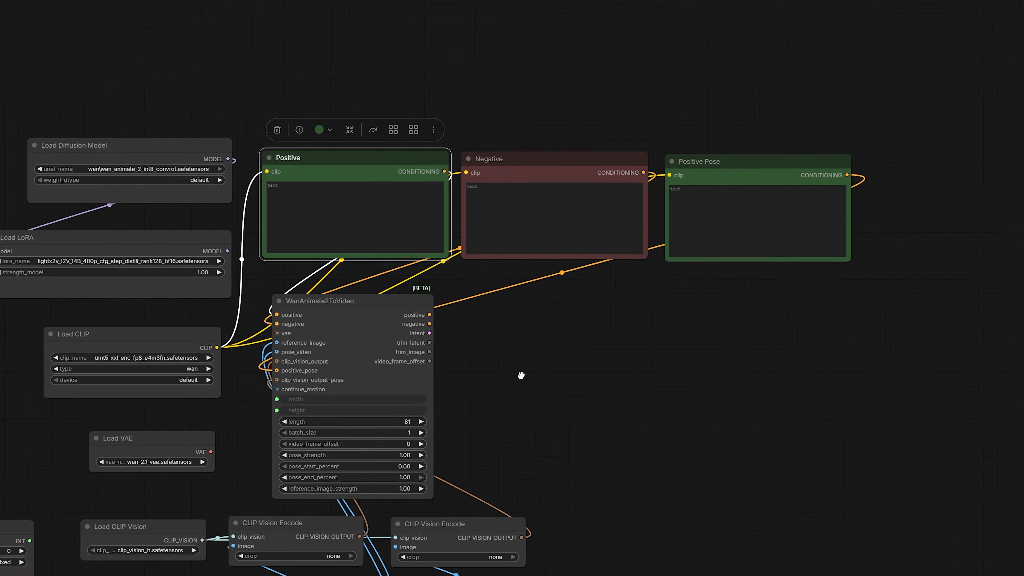
pyautogui.scroll(3, 468, 362)
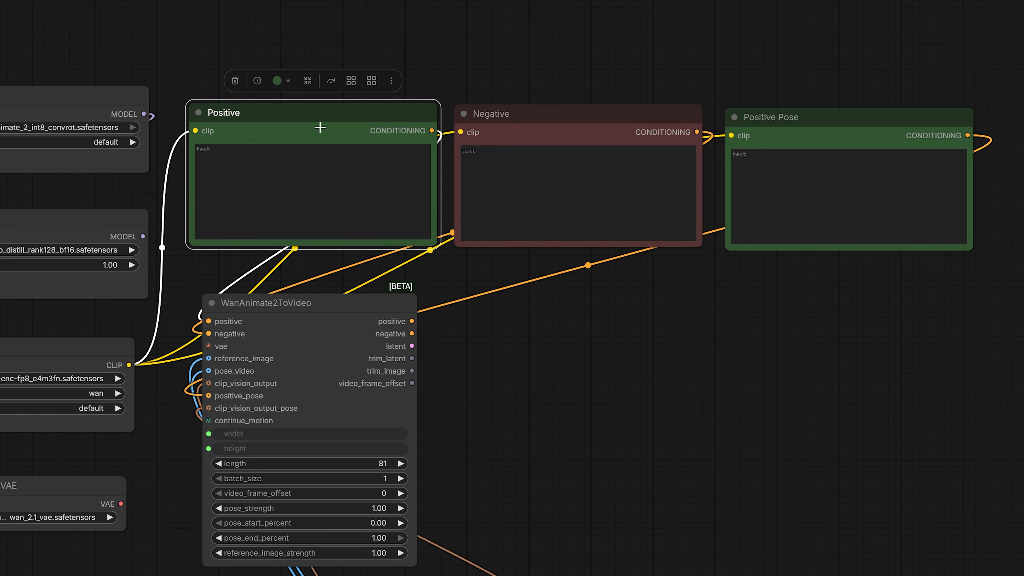
pyautogui.moveTo(319, 120); pyautogui.dragTo(312, 136)
pyautogui.click(504, 116)
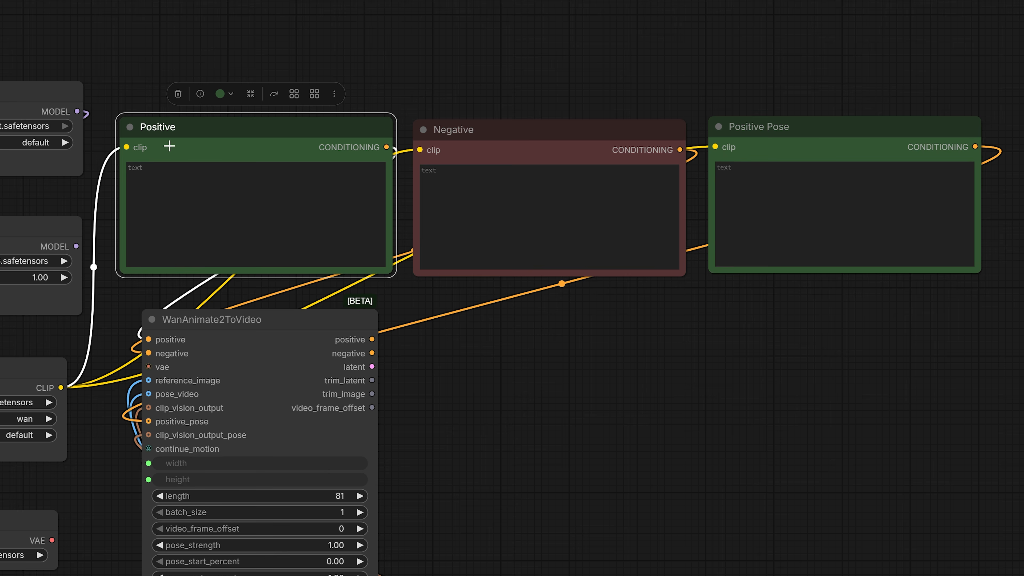
pyautogui.scroll(2, 169, 146)
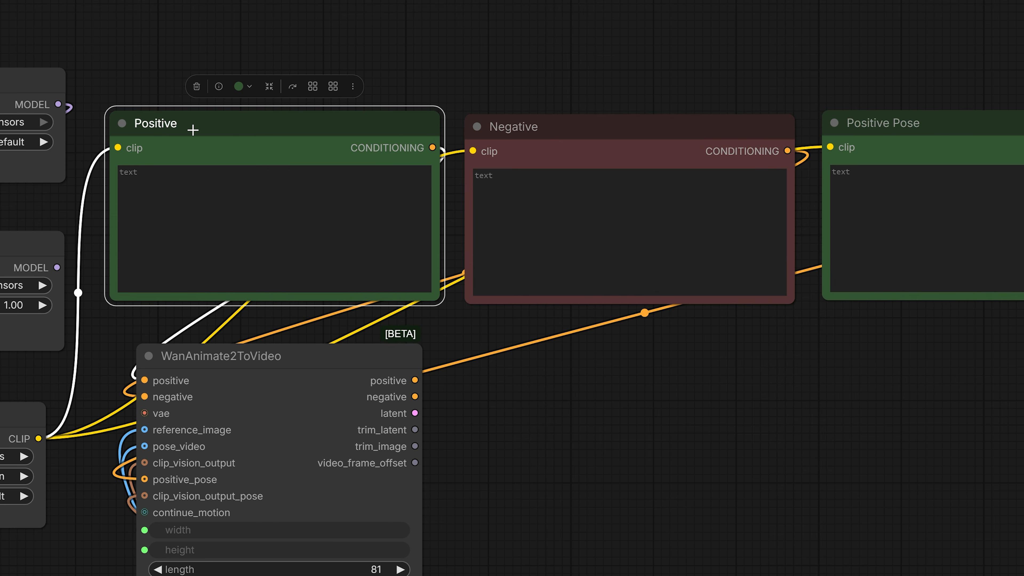
pyautogui.moveTo(431, 426); pyautogui.dragTo(1, 355)
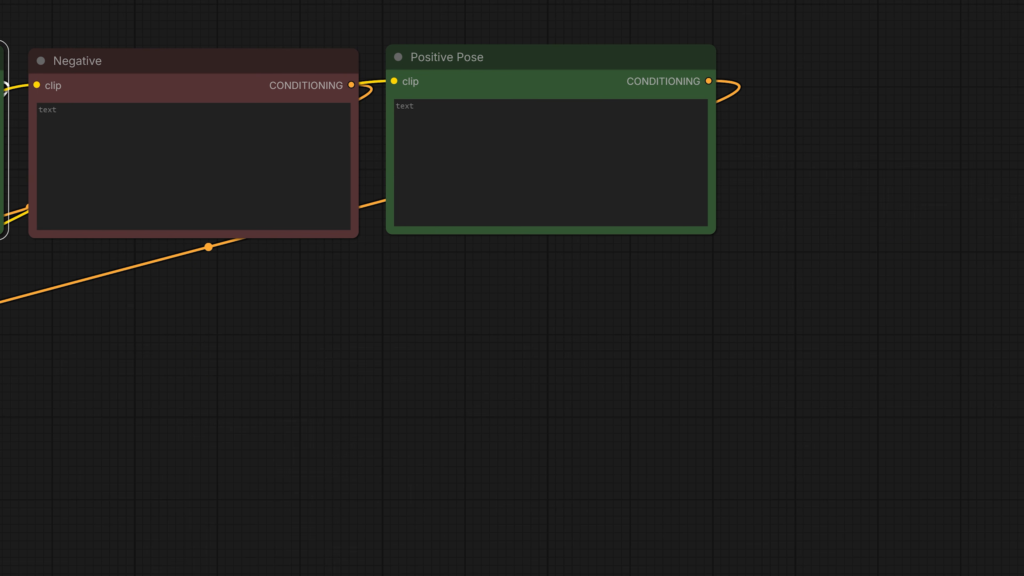
pyautogui.click(451, 70)
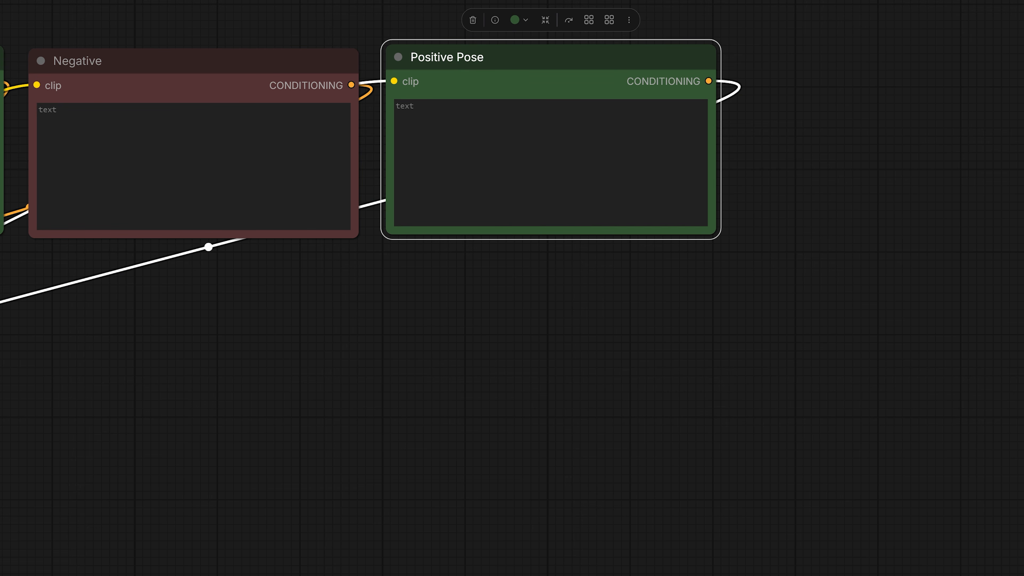
pyautogui.click(512, 154)
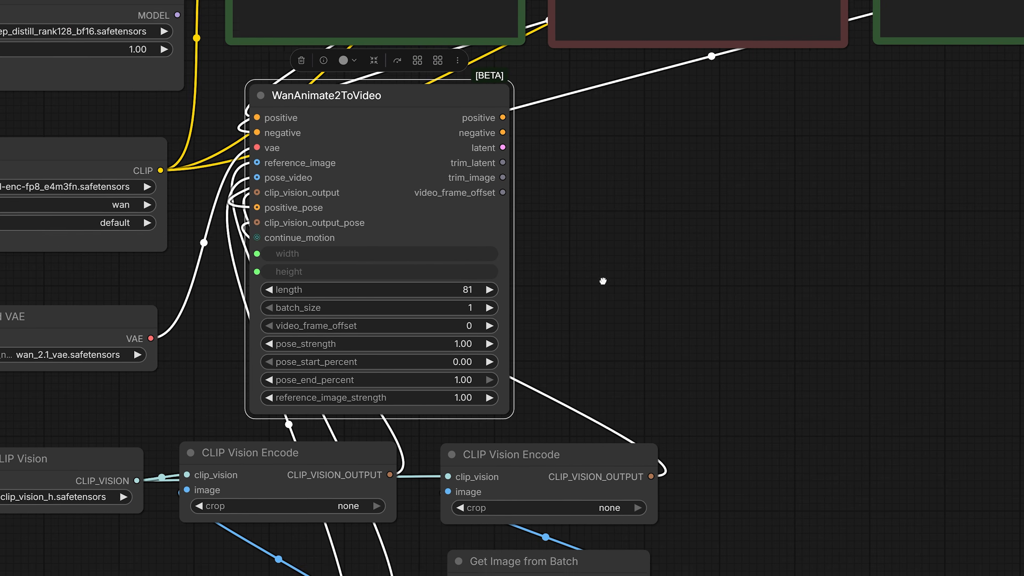
# Review the KSamplerSelect and BasicScheduler settings and the Load LoRA node that feeds ModelSamplingSD3
pyautogui.scroll(3, 411, 278)
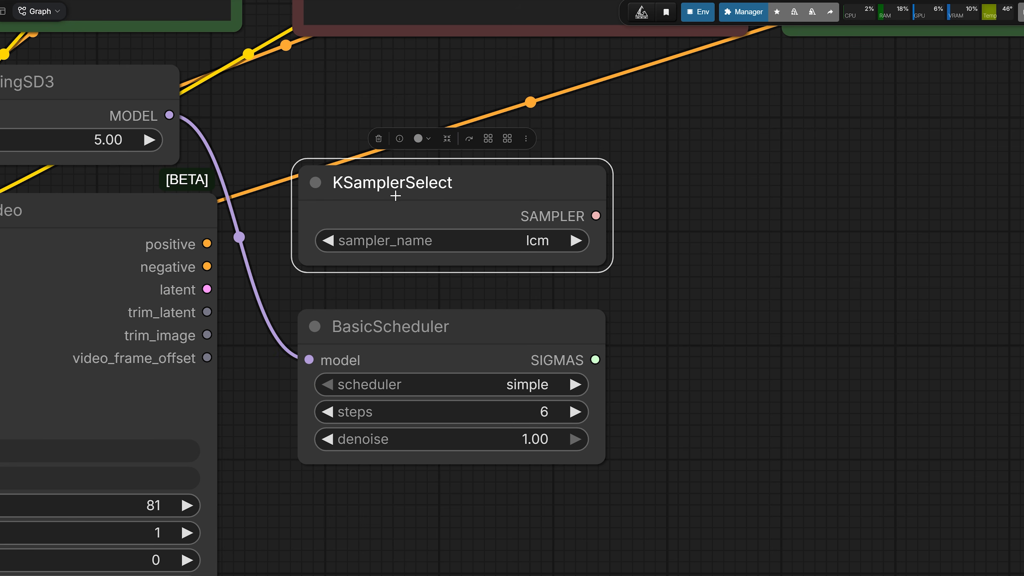
pyautogui.scroll(-4, 531, 266)
pyautogui.moveTo(365, 155); pyautogui.dragTo(862, 270)
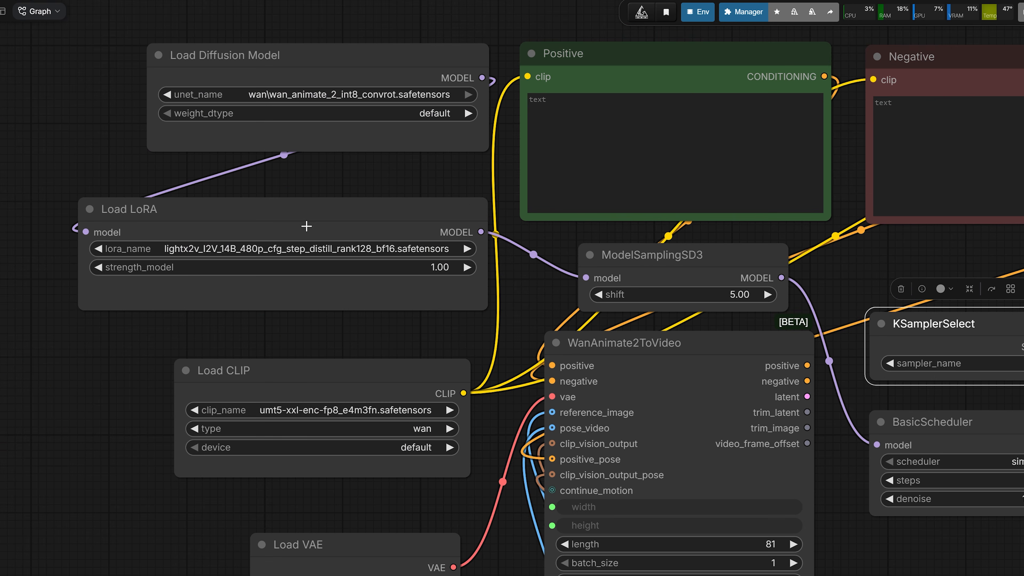
pyautogui.scroll(2, 308, 227)
pyautogui.click(283, 223)
pyautogui.scroll(2, 261, 246)
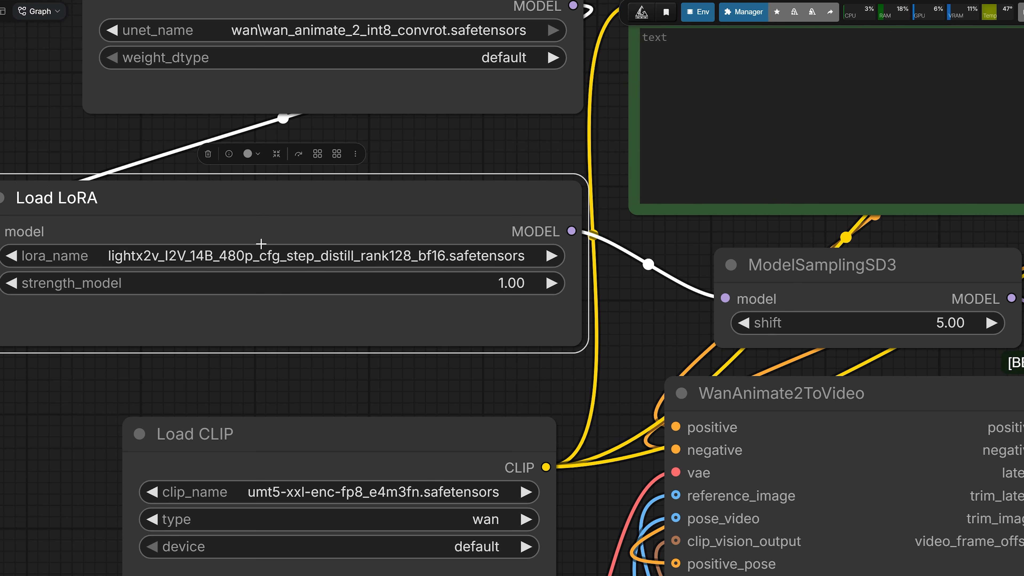
pyautogui.scroll(-1, 266, 234)
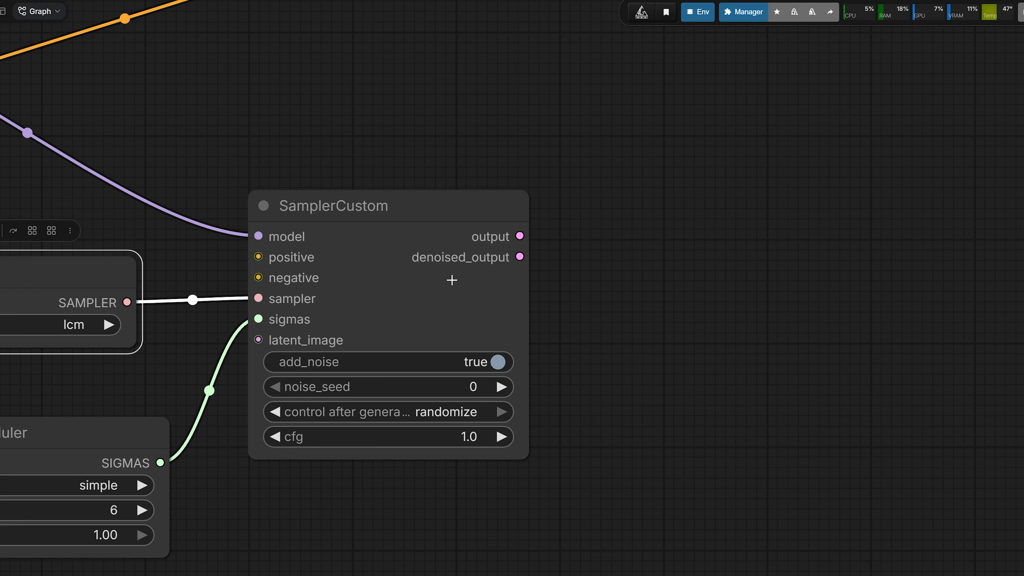
pyautogui.scroll(-2, 383, 239)
pyautogui.click(380, 245)
pyautogui.moveTo(262, 483); pyautogui.dragTo(435, 468)
pyautogui.click(280, 382)
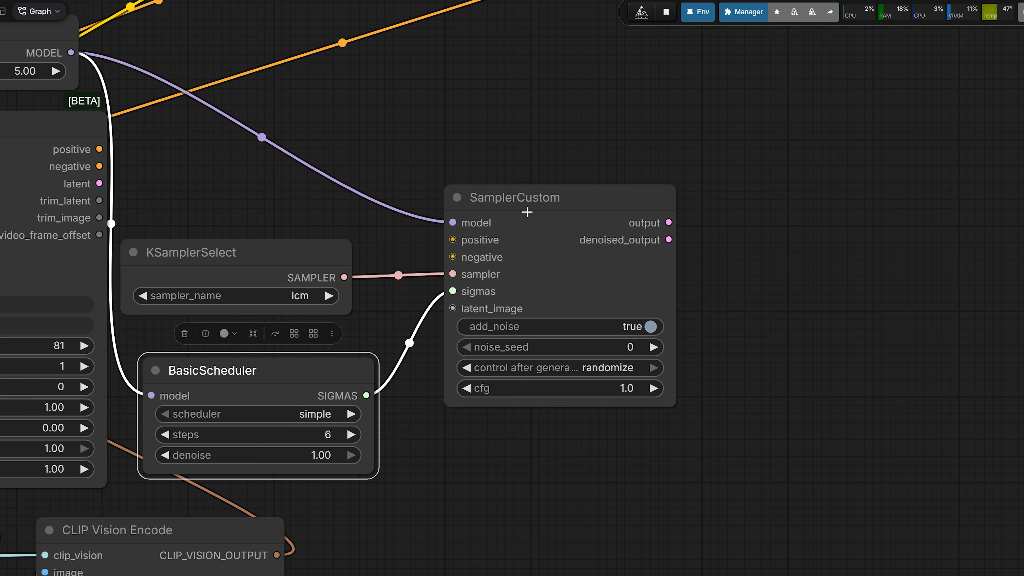
# Move the SamplerCustom node closer to KSamplerSelect and BasicScheduler, and shift Trim Video Latent slightly nearer to it
pyautogui.moveTo(528, 212); pyautogui.dragTo(505, 260)
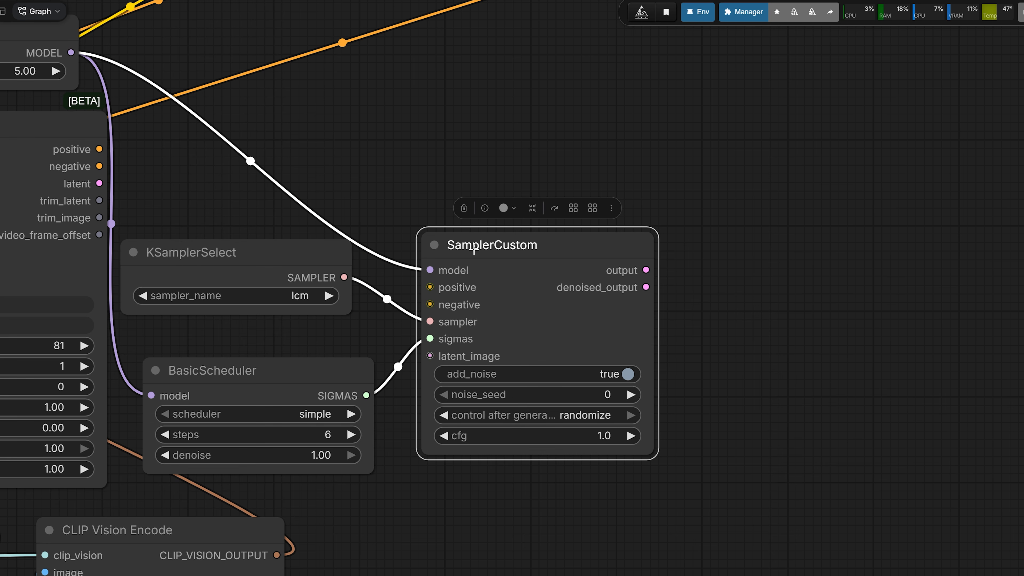
pyautogui.moveTo(481, 253); pyautogui.dragTo(488, 238)
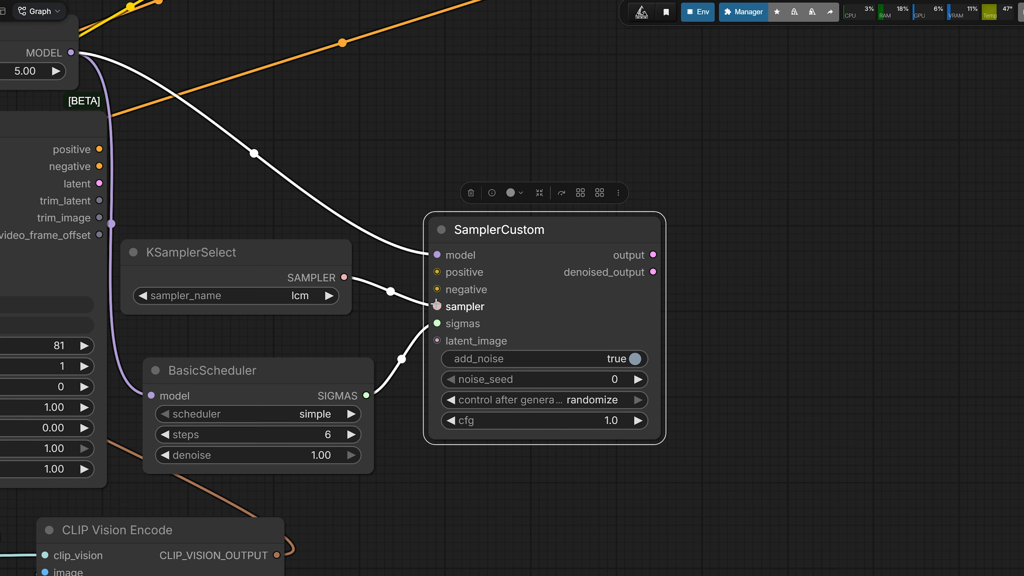
pyautogui.moveTo(427, 329); pyautogui.dragTo(437, 324)
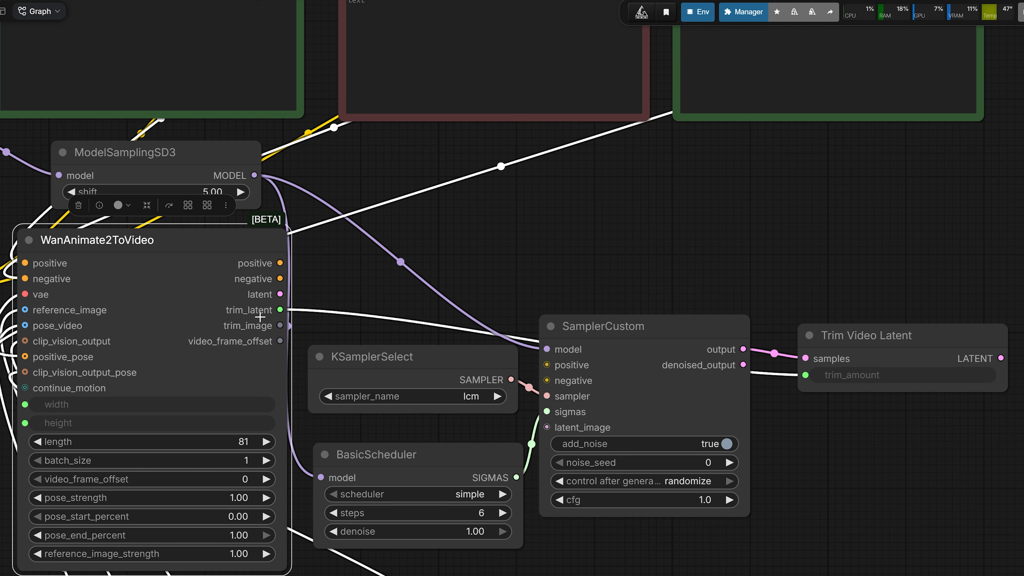
pyautogui.moveTo(743, 287); pyautogui.dragTo(650, 265)
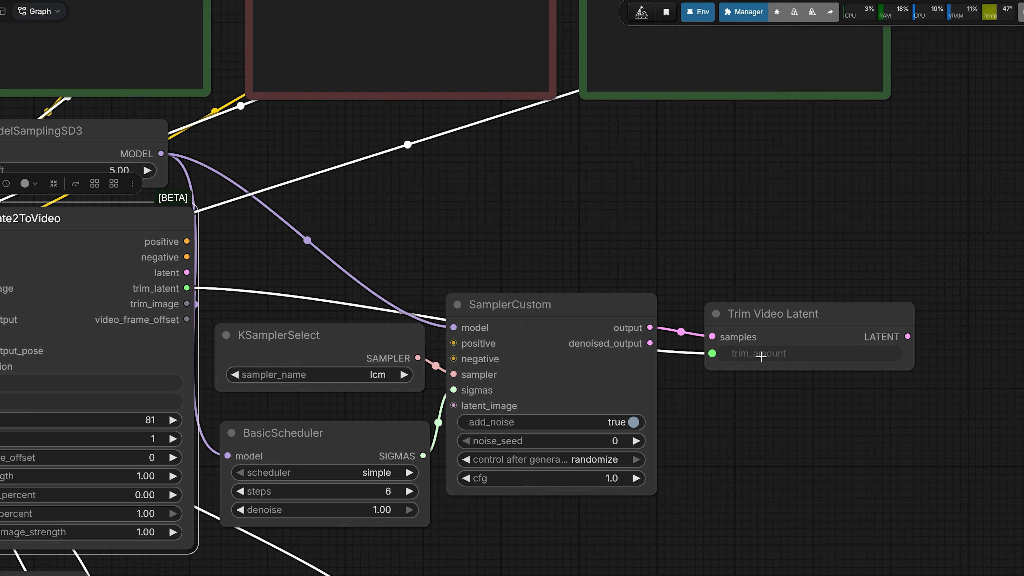
pyautogui.moveTo(751, 321); pyautogui.dragTo(741, 314)
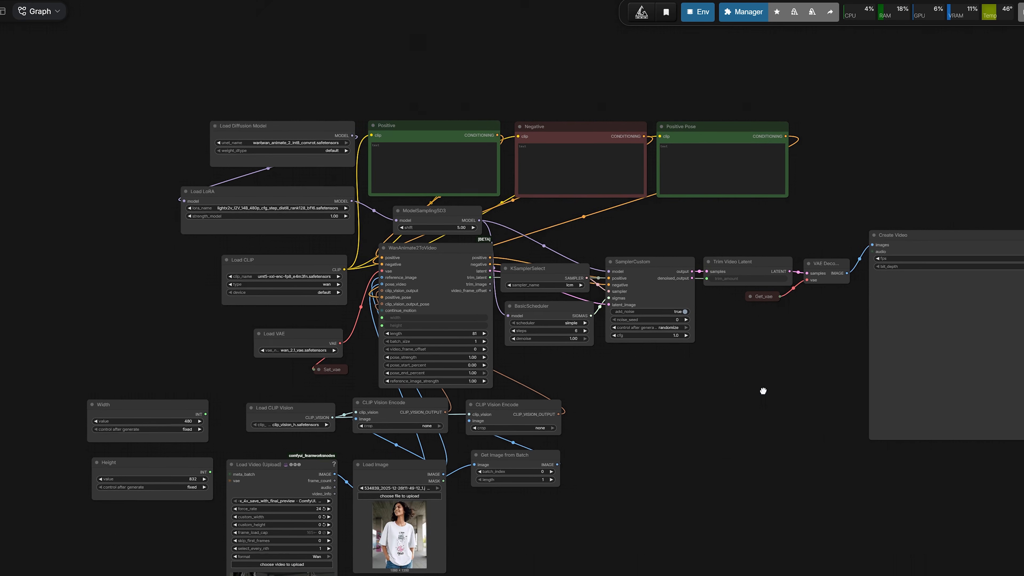
pyautogui.moveTo(764, 389); pyautogui.dragTo(781, 388)
pyautogui.scroll(3, 393, 234)
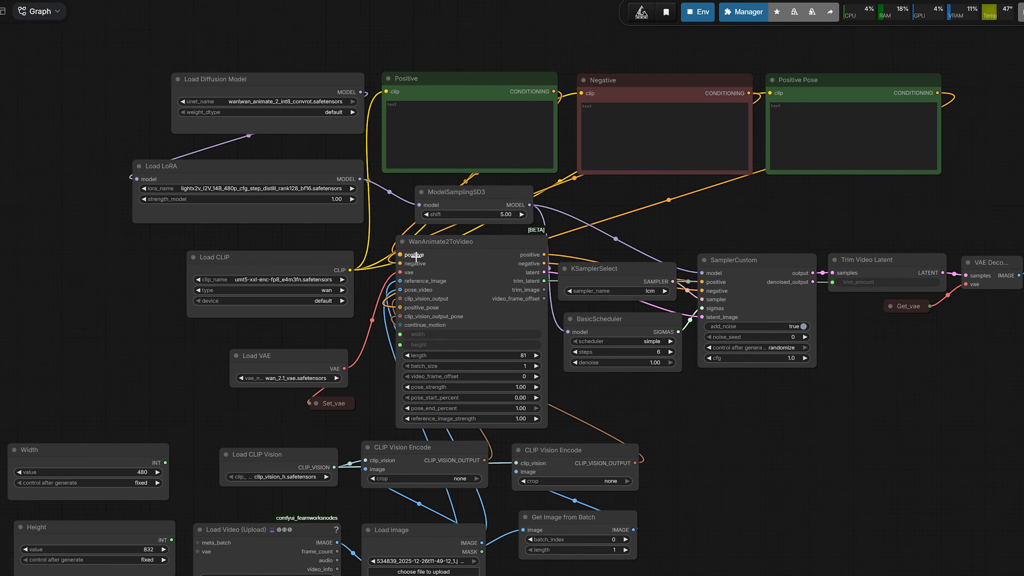
pyautogui.scroll(-2, 780, 421)
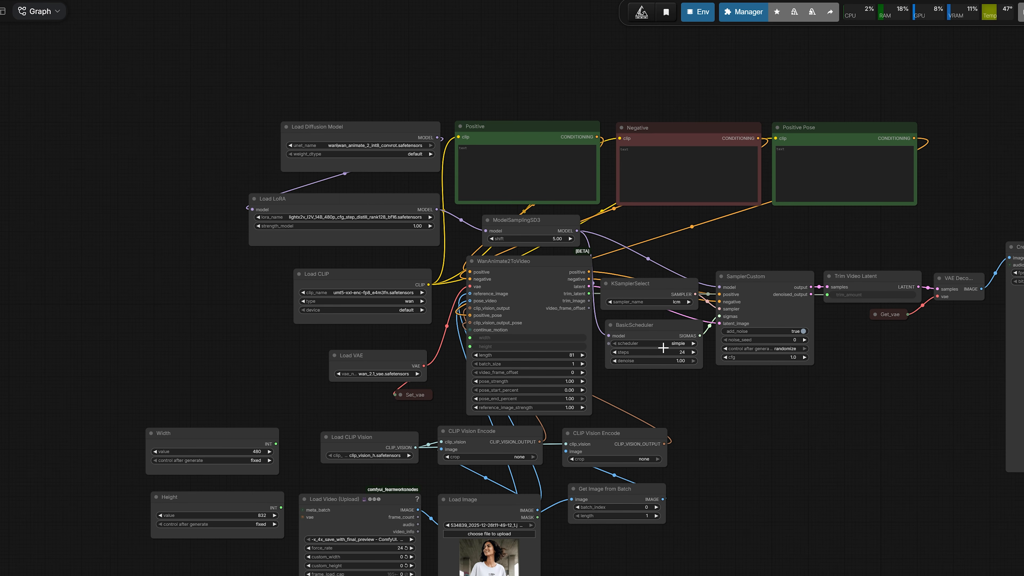
pyautogui.moveTo(798, 461); pyautogui.dragTo(751, 403)
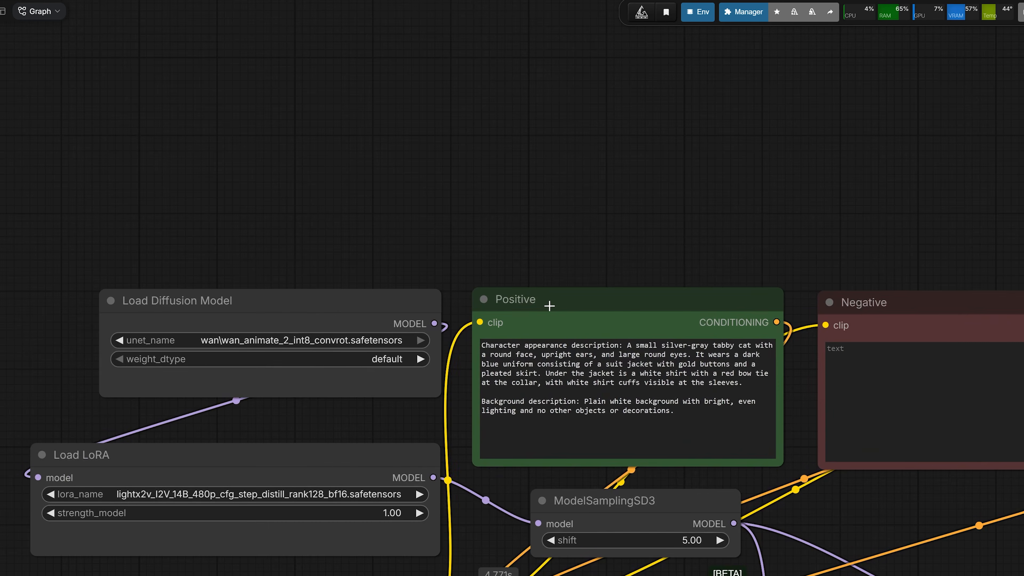
# Examine the character appearance description and background description sections of the Positive prompt
pyautogui.click(549, 306)
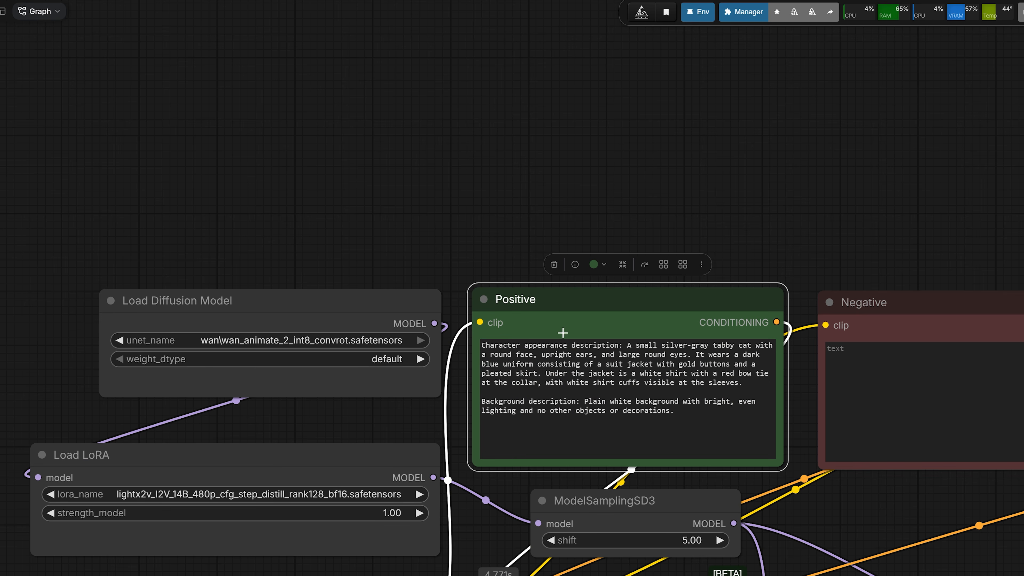
pyautogui.scroll(2, 531, 356)
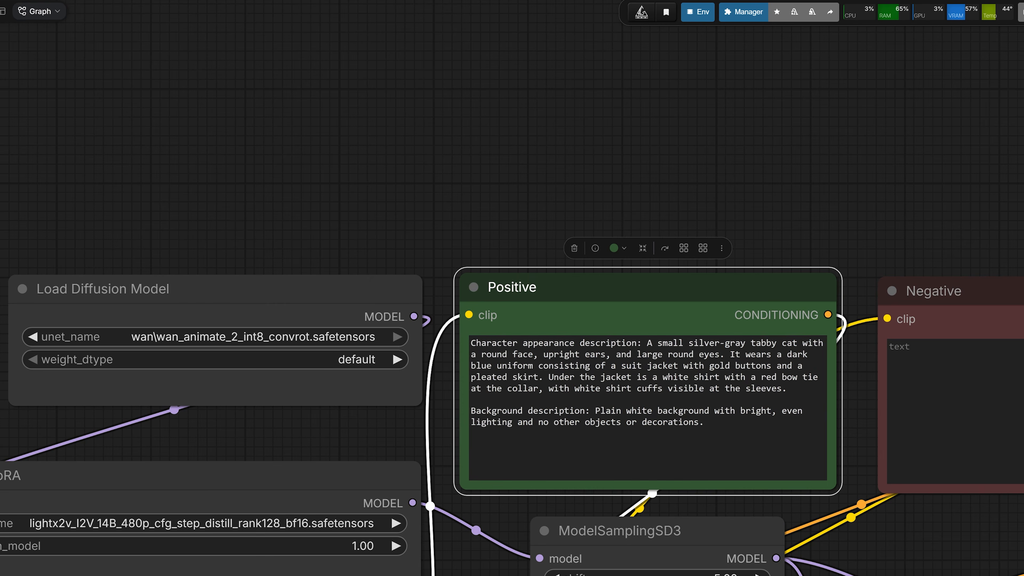
pyautogui.click(471, 343)
pyautogui.moveTo(472, 343); pyautogui.dragTo(627, 343)
pyautogui.moveTo(471, 410); pyautogui.dragTo(590, 411)
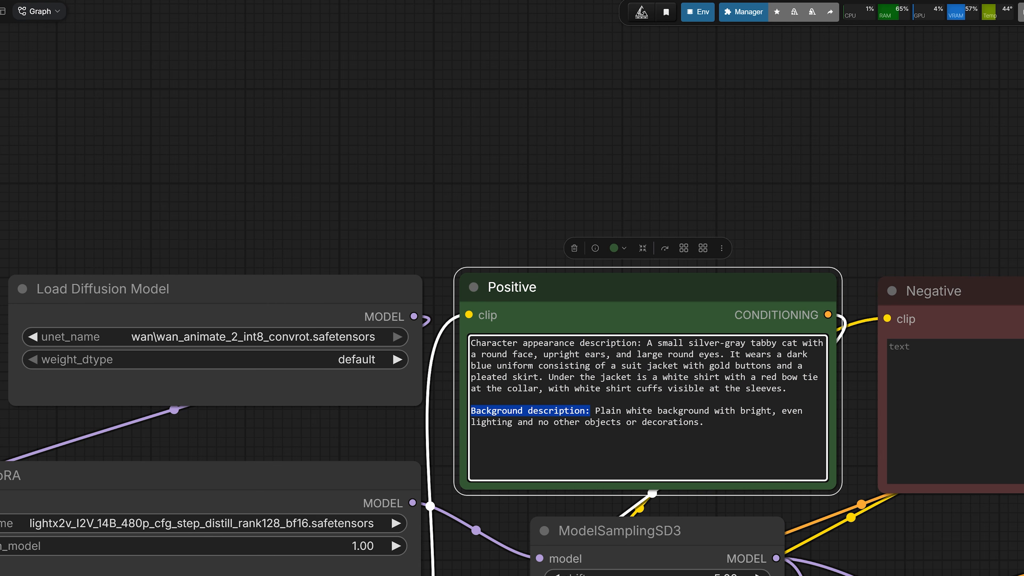
pyautogui.scroll(-2, 797, 376)
pyautogui.moveTo(895, 245); pyautogui.dragTo(326, 217)
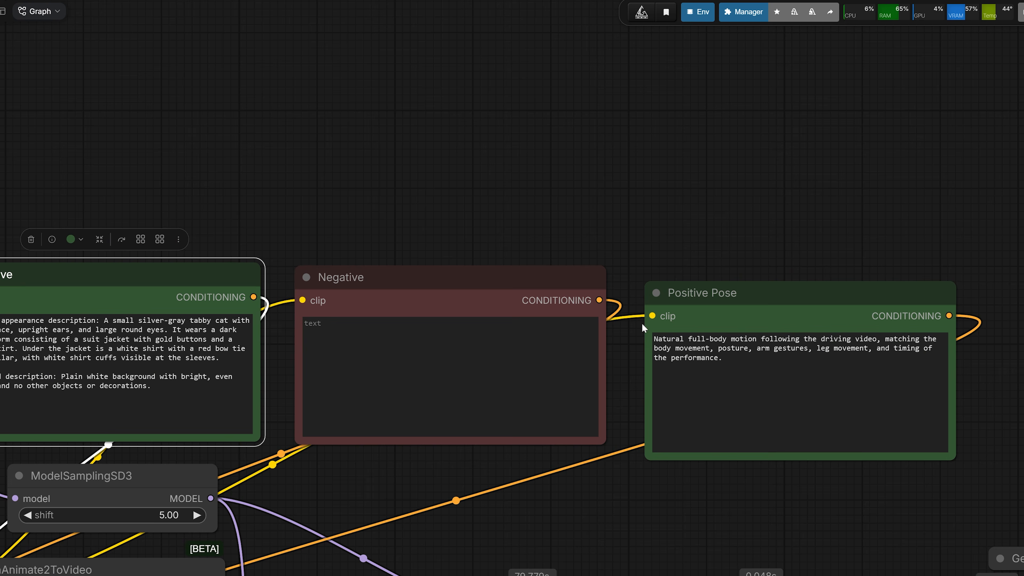
# Read the Positive Pose prompt describing the full-body motion, posture, gestures and timing of the driving video
pyautogui.click(696, 294)
pyautogui.moveTo(646, 254); pyautogui.dragTo(501, 245)
pyautogui.scroll(2, 555, 311)
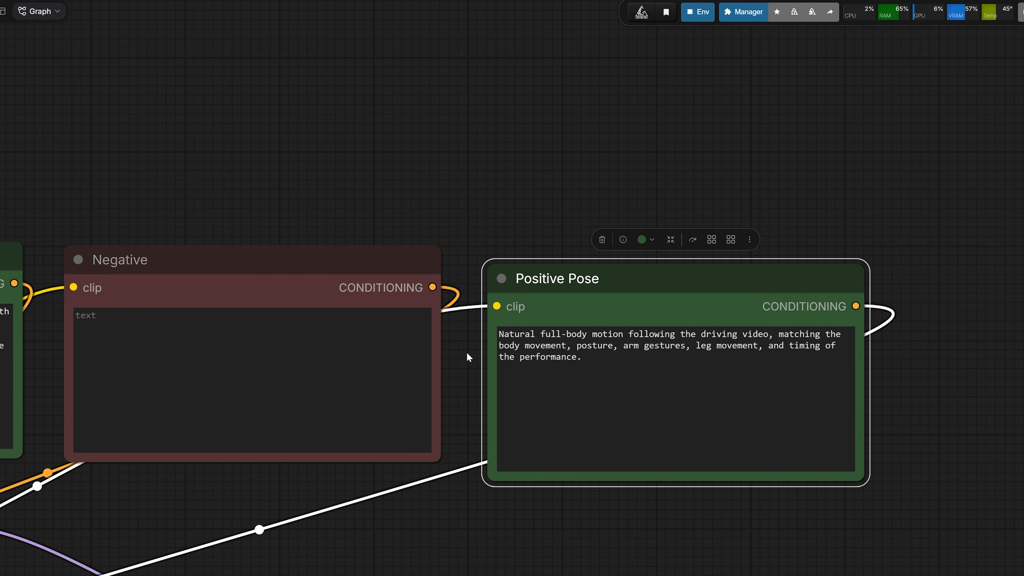
pyautogui.moveTo(467, 353); pyautogui.dragTo(444, 356)
pyautogui.scroll(1, 509, 356)
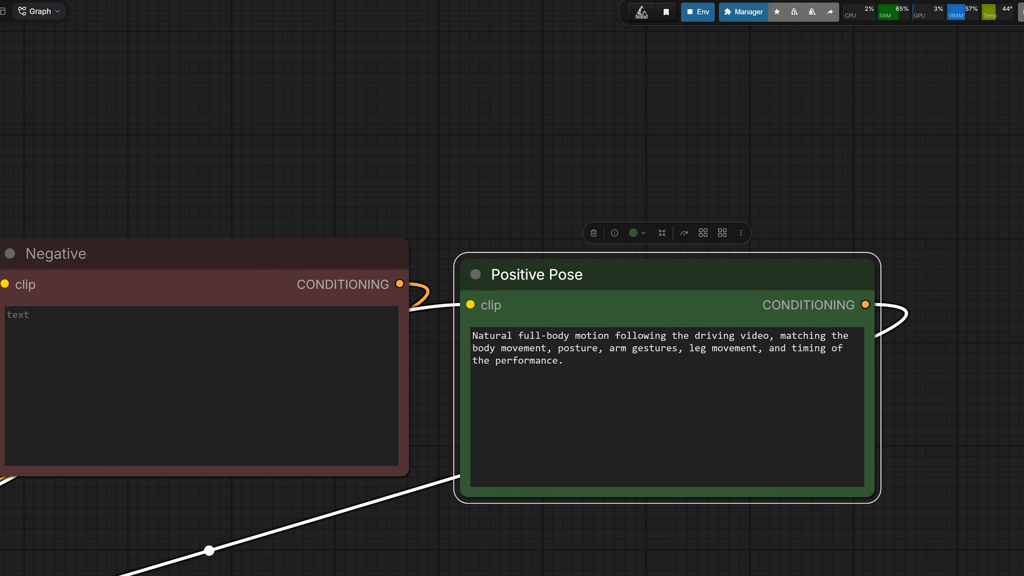
pyautogui.doubleClick(584, 348)
pyautogui.click(601, 380)
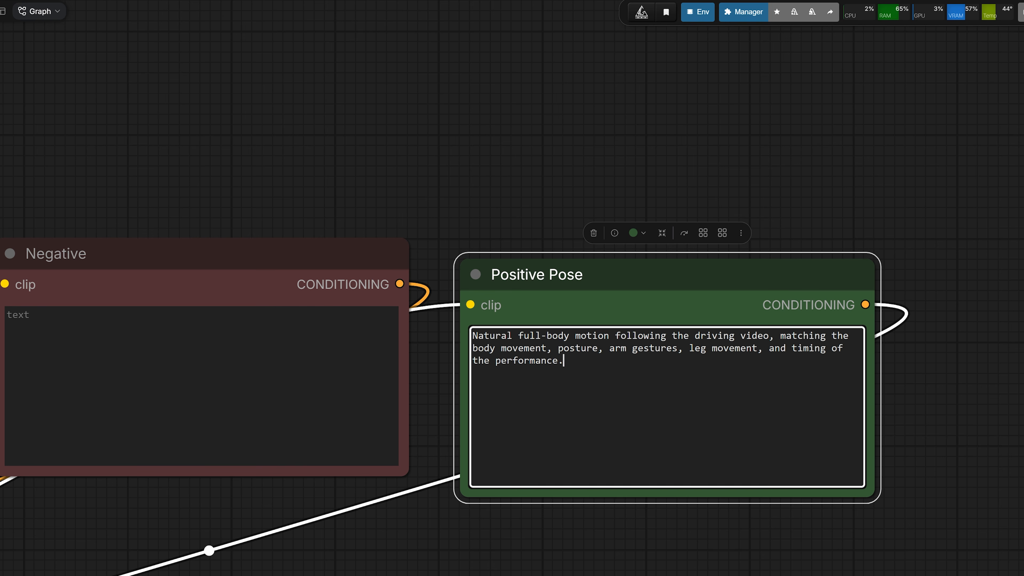
pyautogui.moveTo(690, 349); pyautogui.dragTo(810, 360)
pyautogui.click(742, 383)
pyautogui.moveTo(564, 361); pyautogui.dragTo(482, 336)
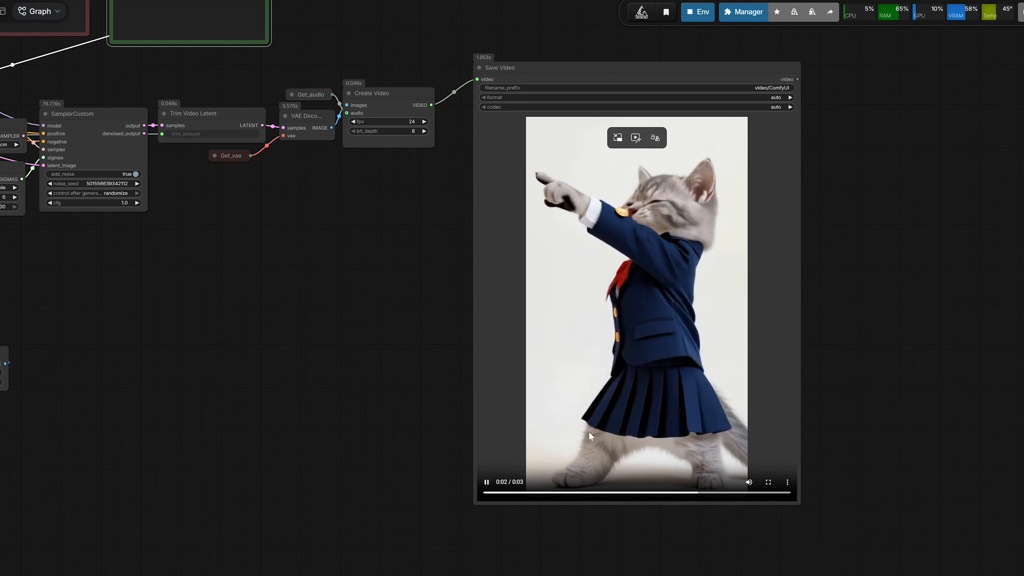
# Enlarge the Load Image node beside Save Video to about the same height and compare the reference with the generated video
pyautogui.scroll(-2, 549, 397)
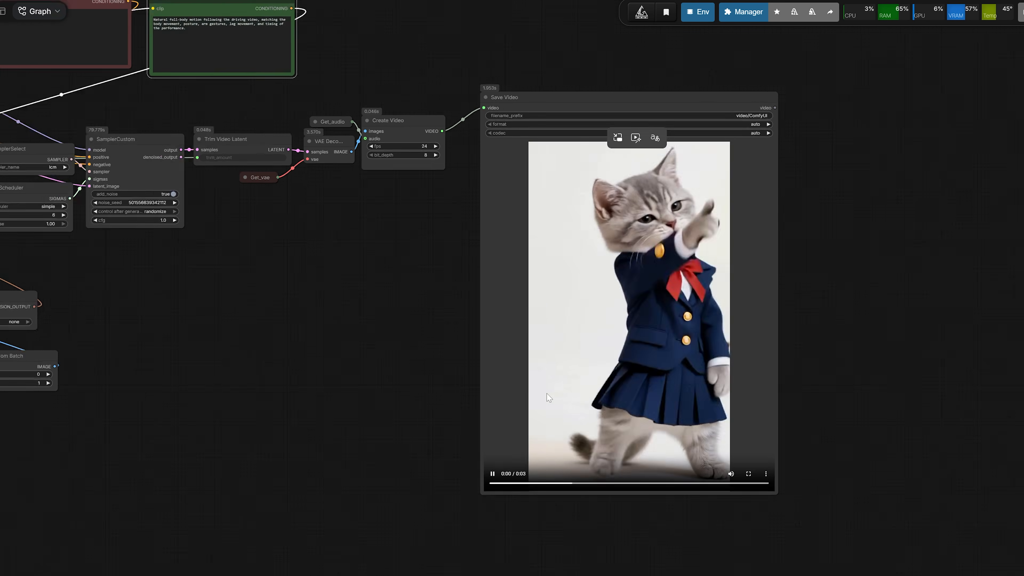
pyautogui.moveTo(420, 350); pyautogui.dragTo(403, 377)
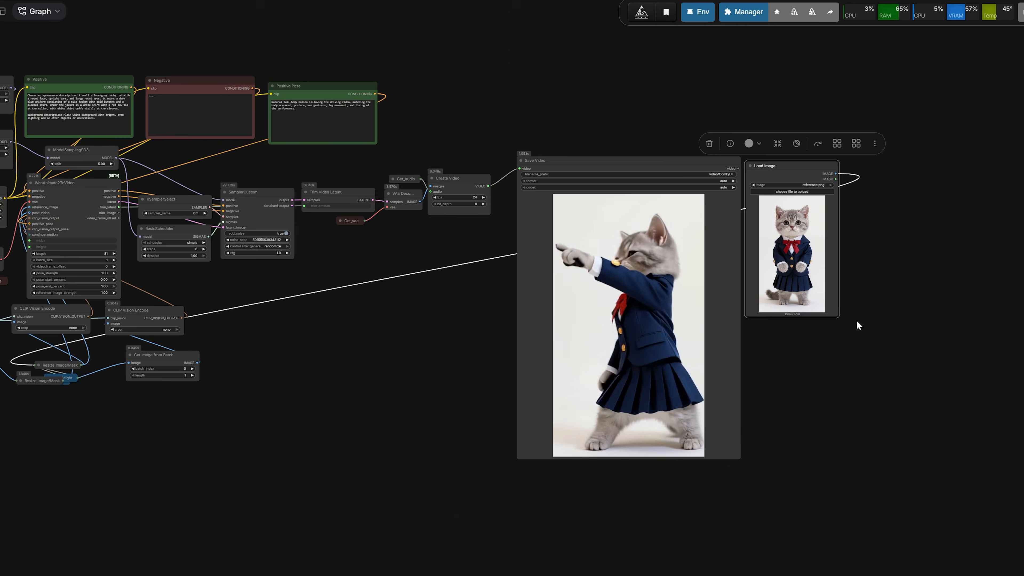
pyautogui.scroll(3, 775, 397)
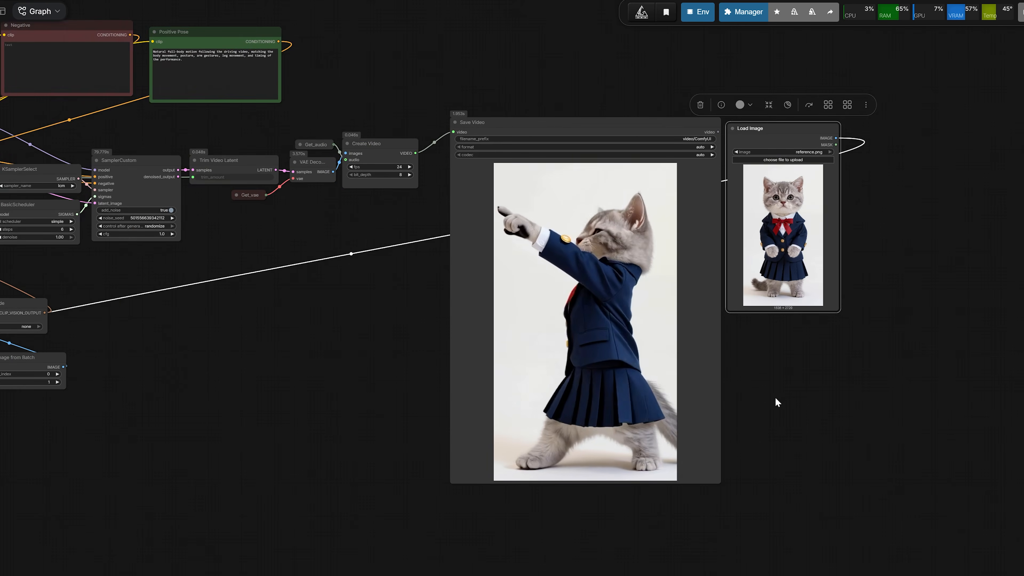
pyautogui.moveTo(847, 295); pyautogui.dragTo(995, 492)
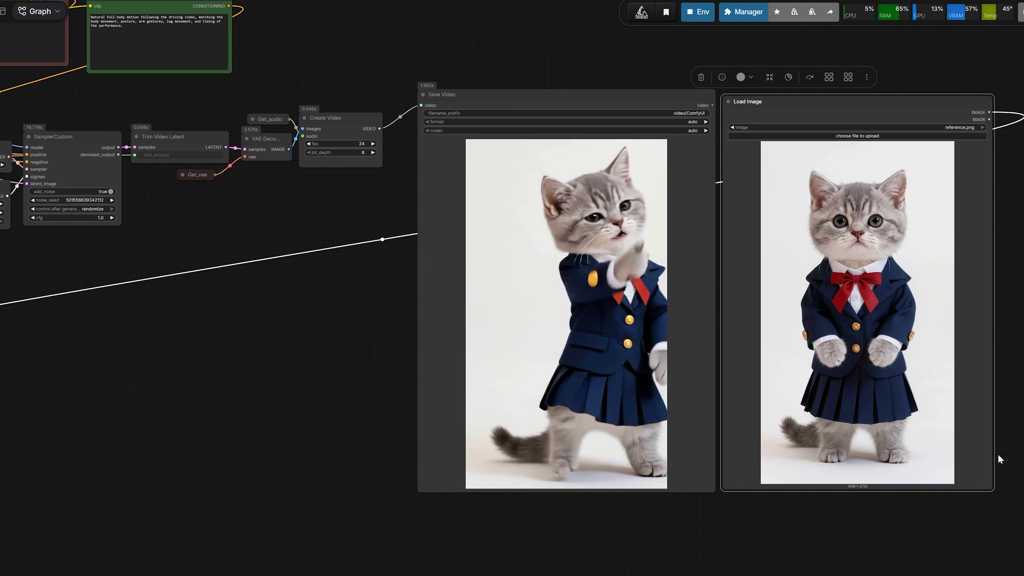
pyautogui.moveTo(1014, 376); pyautogui.dragTo(958, 419)
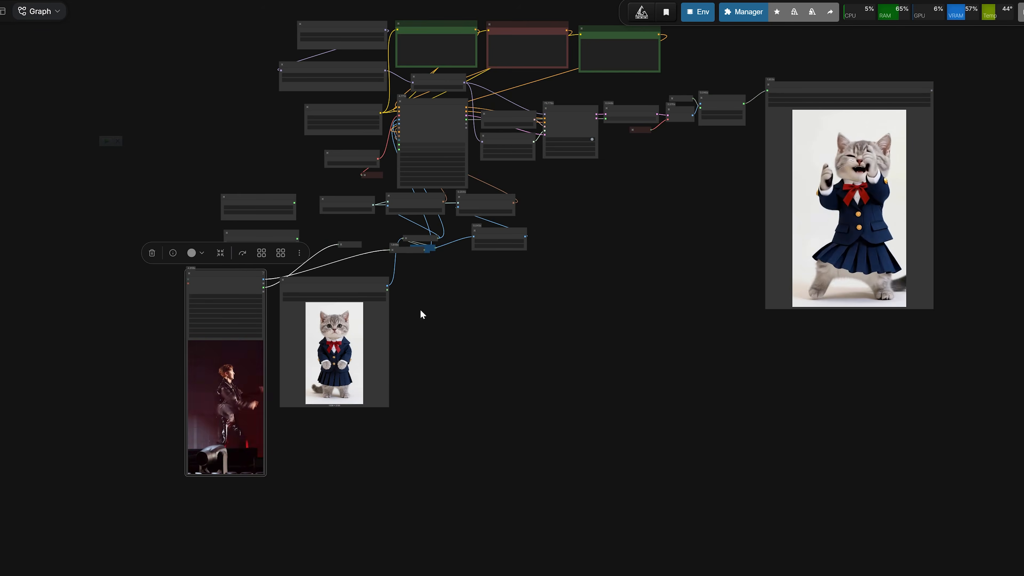
# Change the Positive prompt's background description to "A bright school classroom with desks, soft daylight from windows, and a clean indoor atmosphere."
pyautogui.moveTo(474, 55); pyautogui.dragTo(470, 374)
pyautogui.scroll(10, 470, 374)
pyautogui.moveTo(544, 456); pyautogui.dragTo(482, 350)
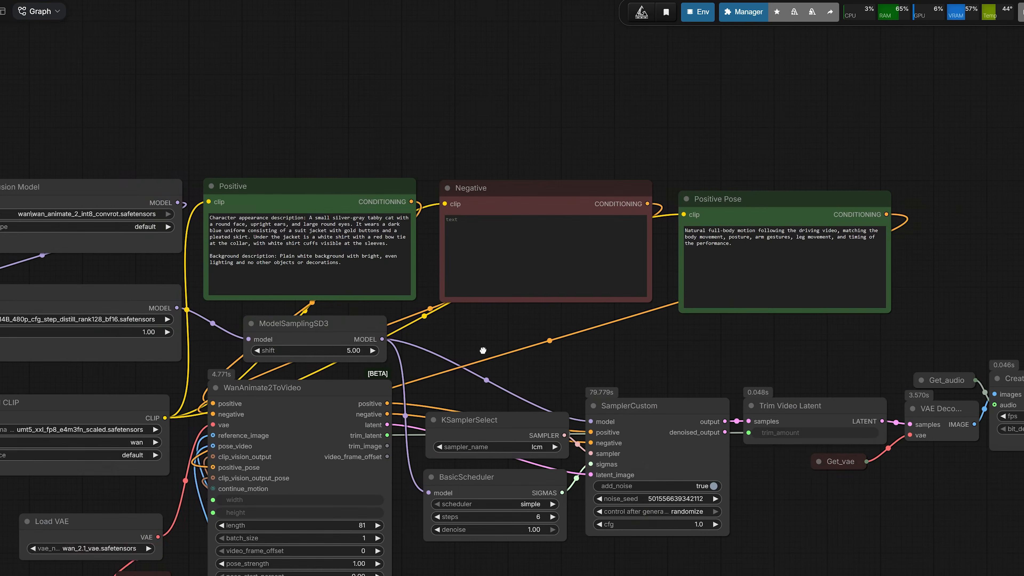
pyautogui.scroll(3, 403, 214)
pyautogui.click(317, 180)
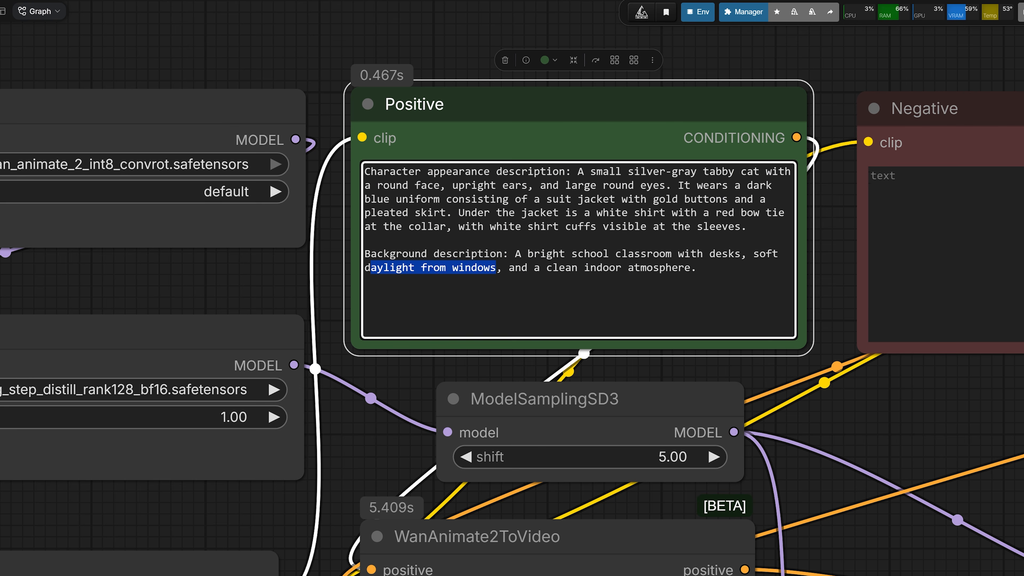
# Review the regenerated clip in Save Video, checking the character's motion against the classroom background
pyautogui.scroll(-6, 709, 339)
pyautogui.moveTo(847, 417); pyautogui.dragTo(257, 160)
pyautogui.scroll(-2, 575, 298)
pyautogui.moveTo(820, 428); pyautogui.dragTo(372, 205)
pyautogui.scroll(-3, 372, 205)
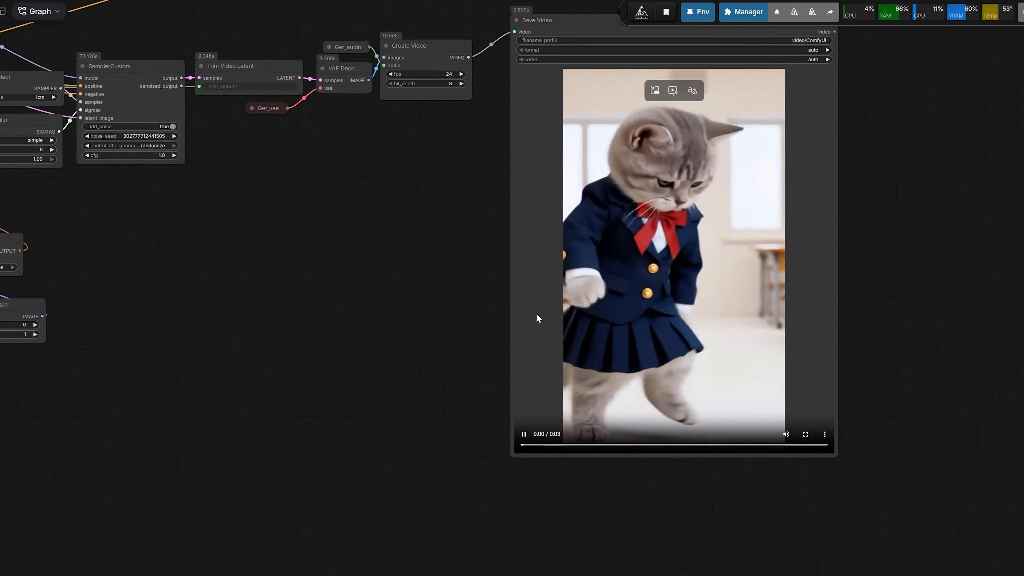
pyautogui.moveTo(405, 266); pyautogui.dragTo(360, 326)
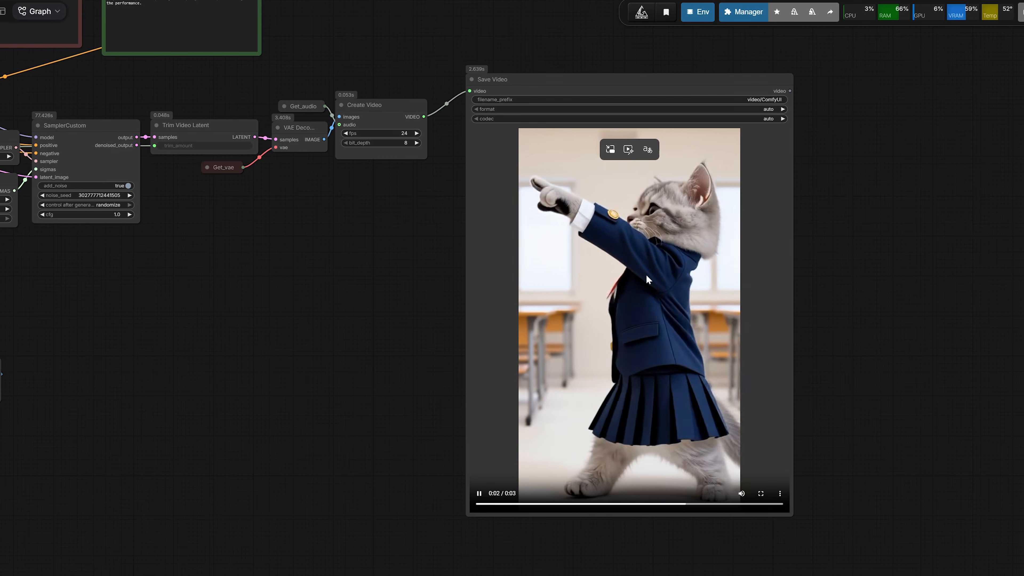
pyautogui.moveTo(365, 273); pyautogui.dragTo(366, 320)
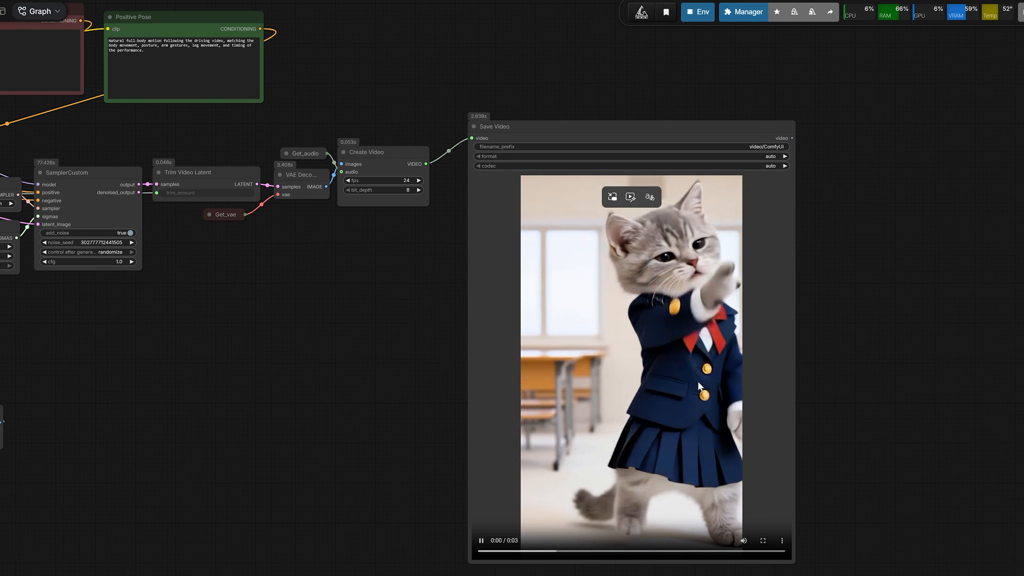
pyautogui.scroll(-2, 653, 347)
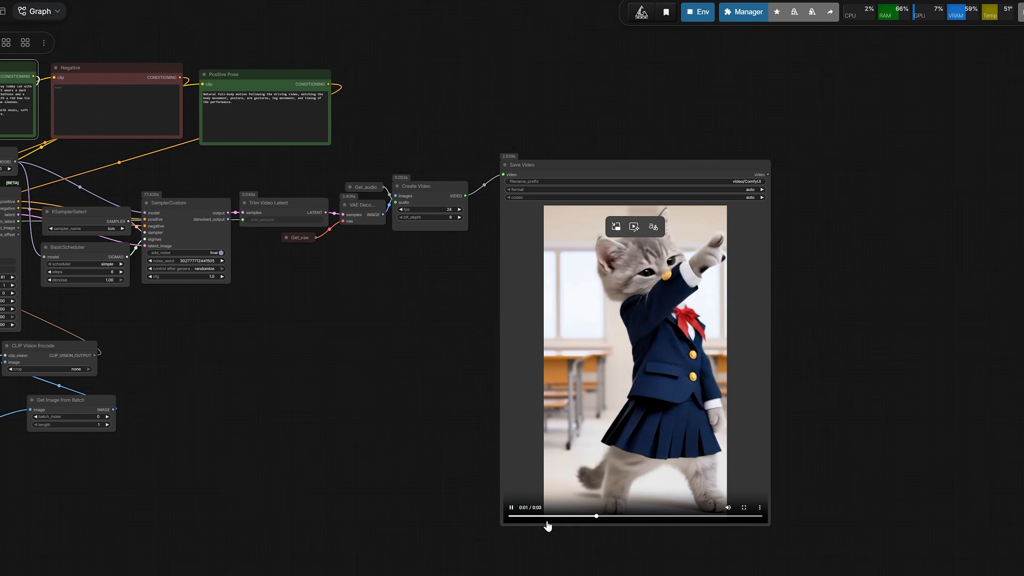
pyautogui.scroll(6, 685, 323)
pyautogui.scroll(-3, 657, 390)
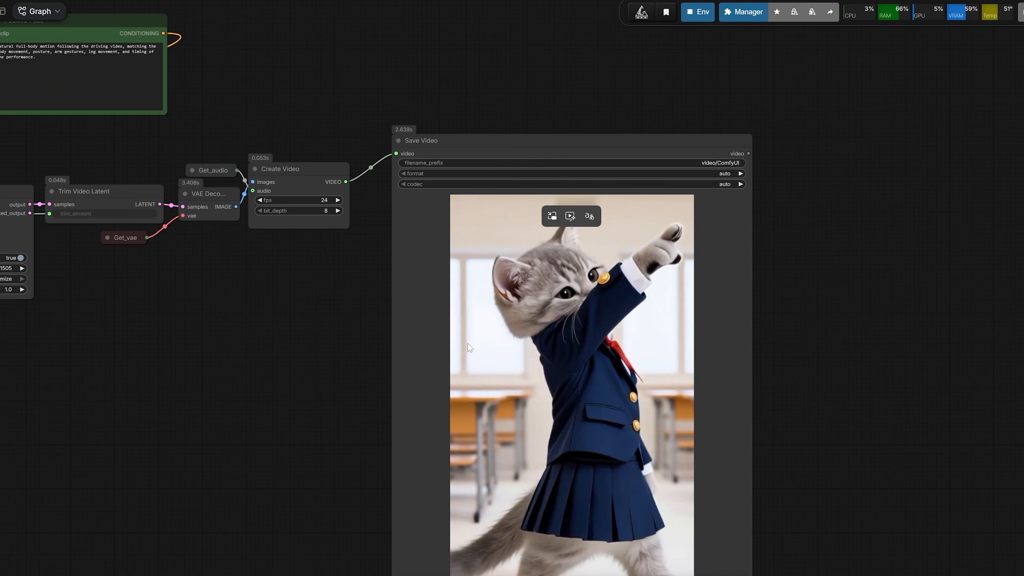
pyautogui.scroll(-2, 565, 323)
pyautogui.scroll(-2, 645, 355)
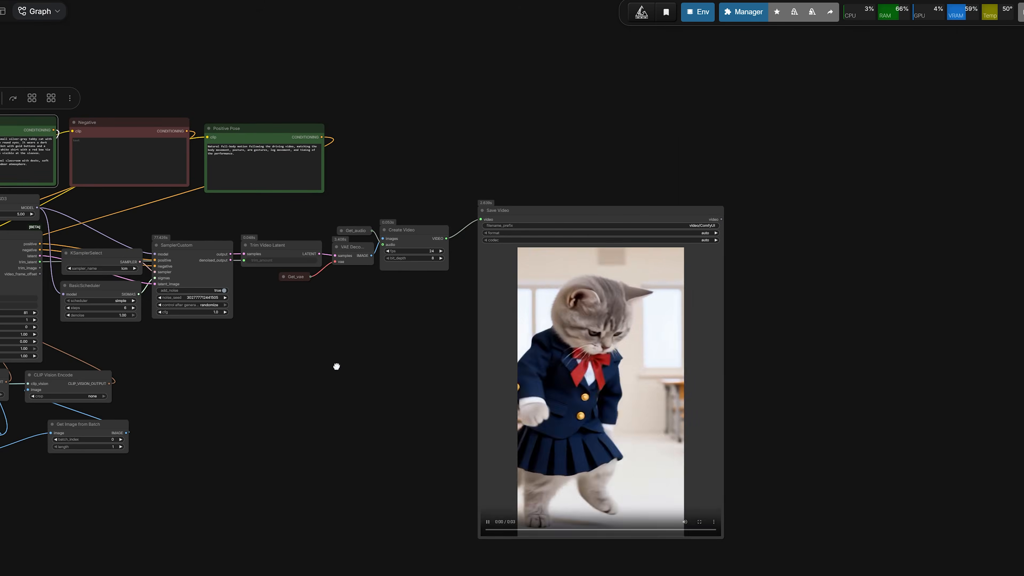
# Examine the continue_motion and video_frame_offset connections into the second WanAnimate2ToVideo node
pyautogui.moveTo(336, 366); pyautogui.dragTo(692, 366)
pyautogui.scroll(6, 363, 311)
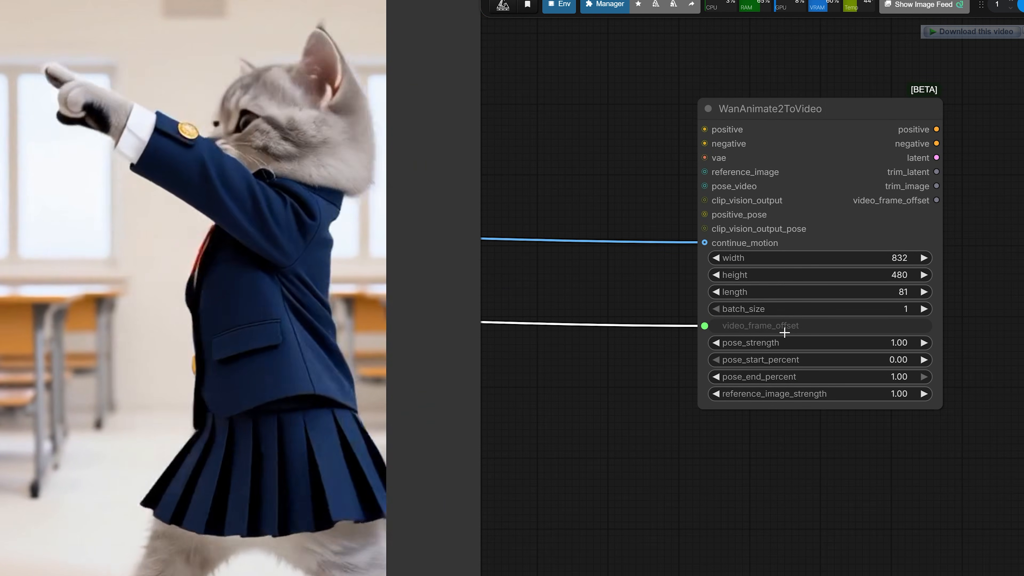
pyautogui.scroll(-3, 577, 367)
pyautogui.moveTo(740, 408); pyautogui.dragTo(778, 402)
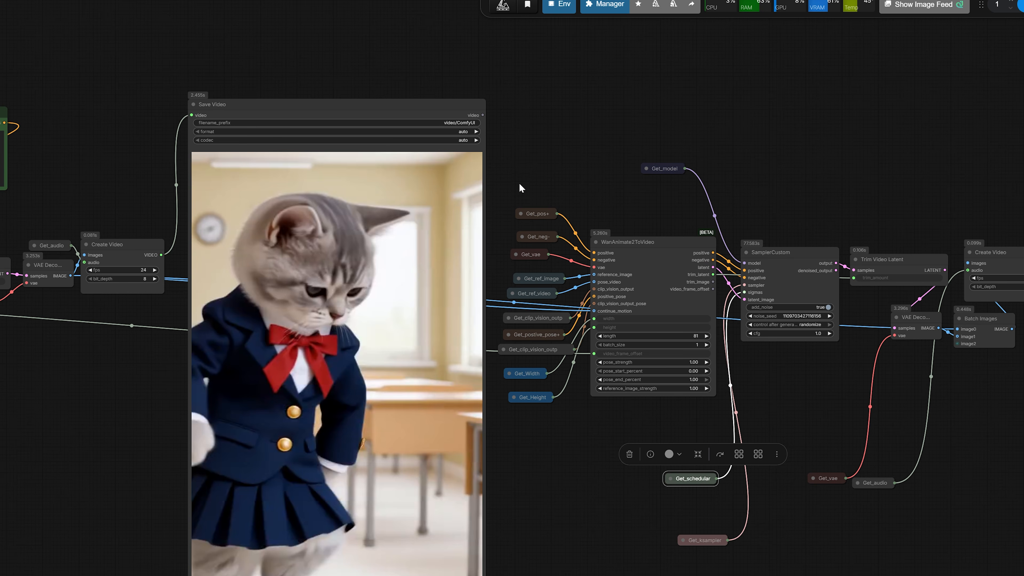
pyautogui.moveTo(469, 110); pyautogui.dragTo(717, 305)
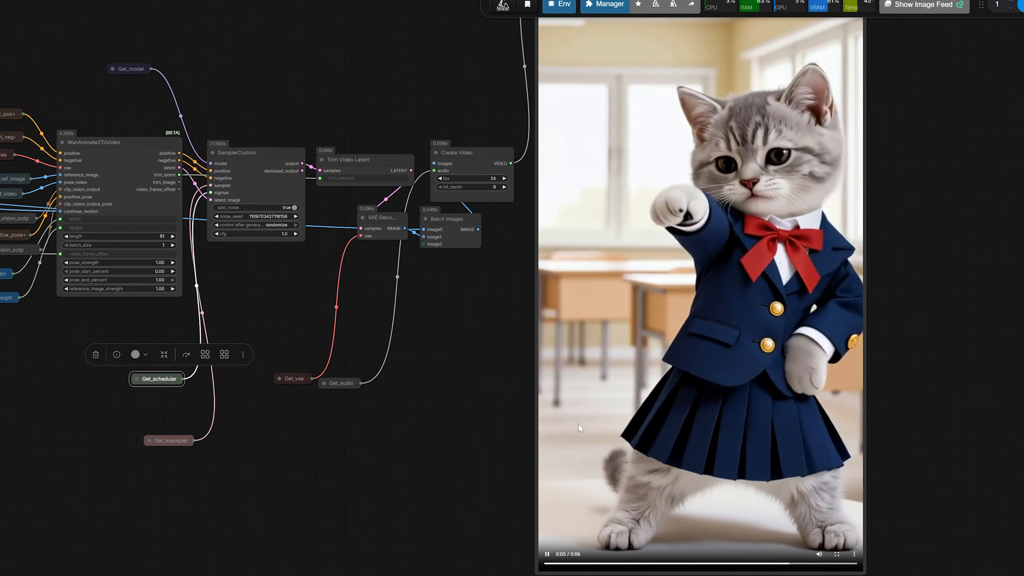
# Compare the first and extended video outputs and review the second-stage nodes around WanAnimate2ToVideo and SamplerCustom
pyautogui.scroll(-2, 394, 401)
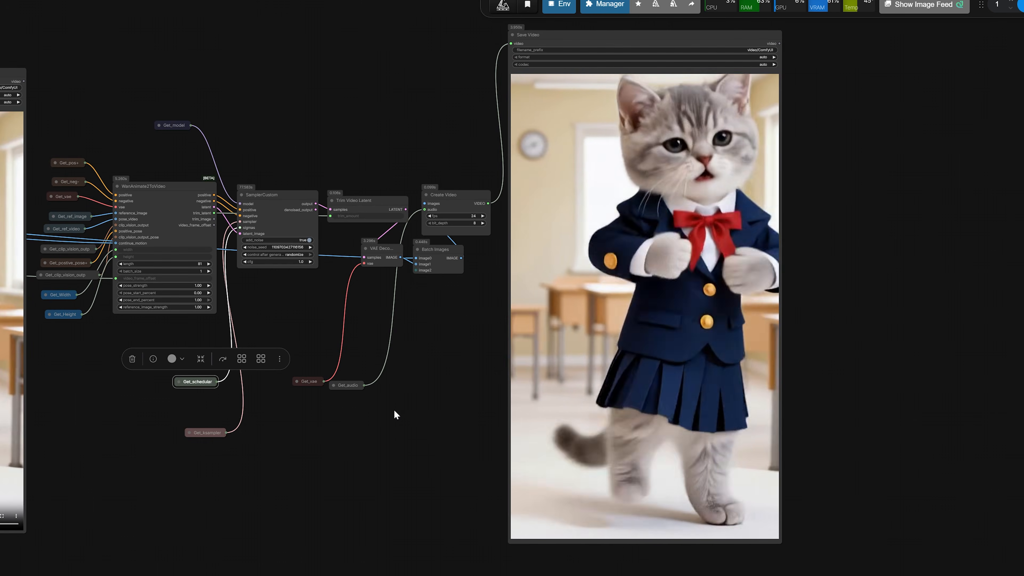
pyautogui.scroll(-1, 393, 409)
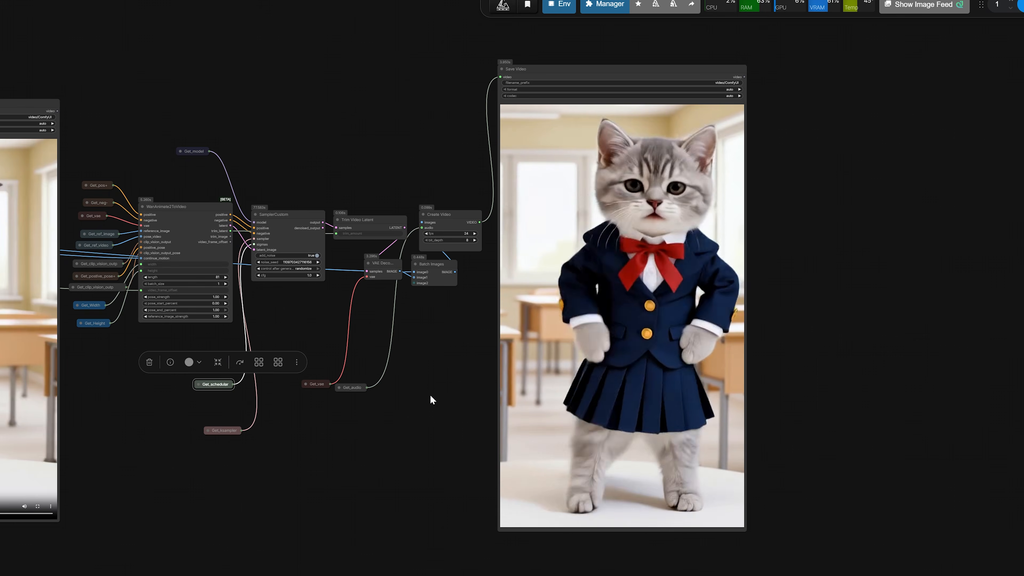
pyautogui.scroll(-2, 431, 398)
pyautogui.moveTo(397, 406); pyautogui.dragTo(590, 415)
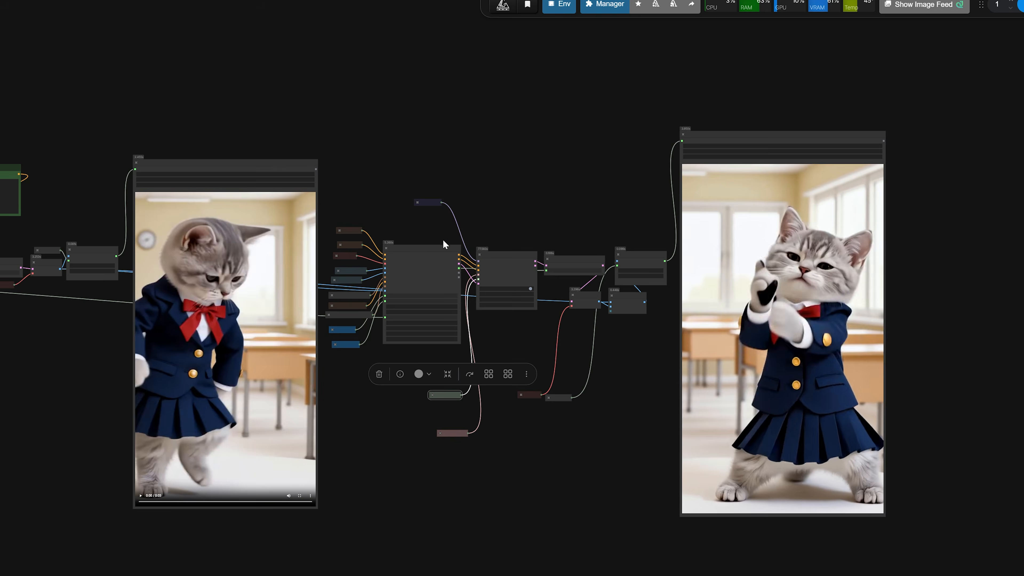
pyautogui.scroll(3, 460, 227)
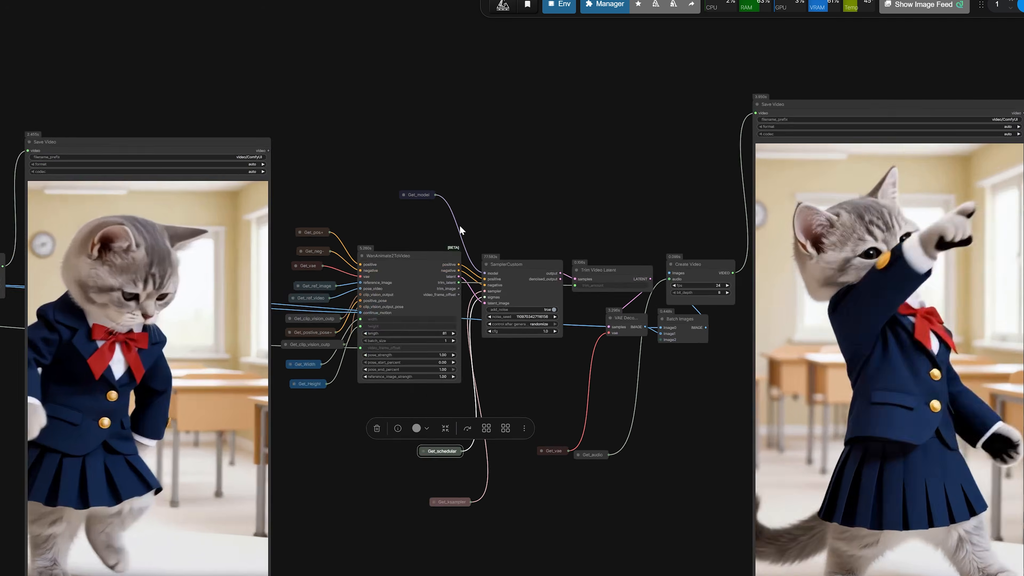
pyautogui.scroll(2, 460, 226)
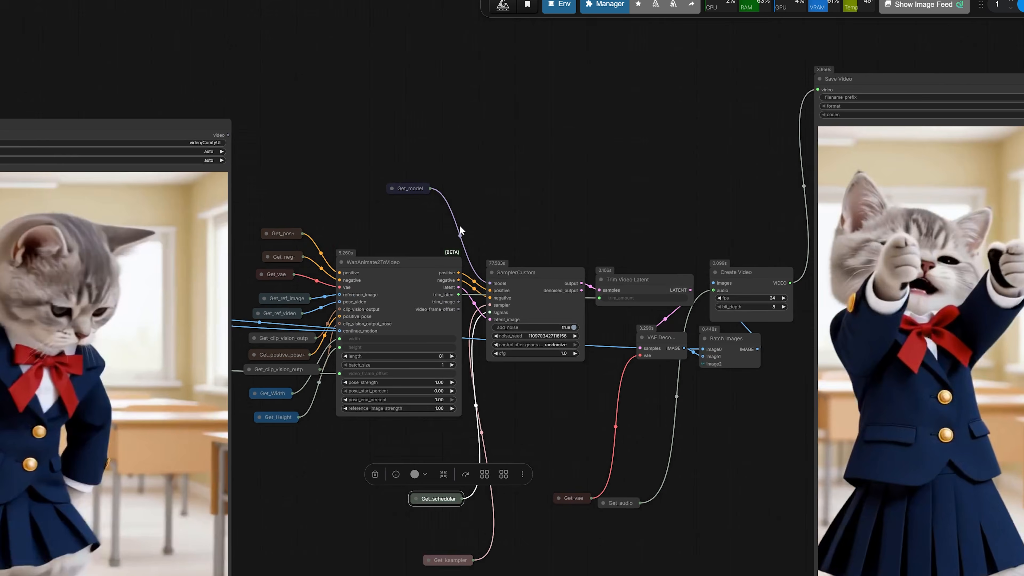
pyautogui.click(421, 285)
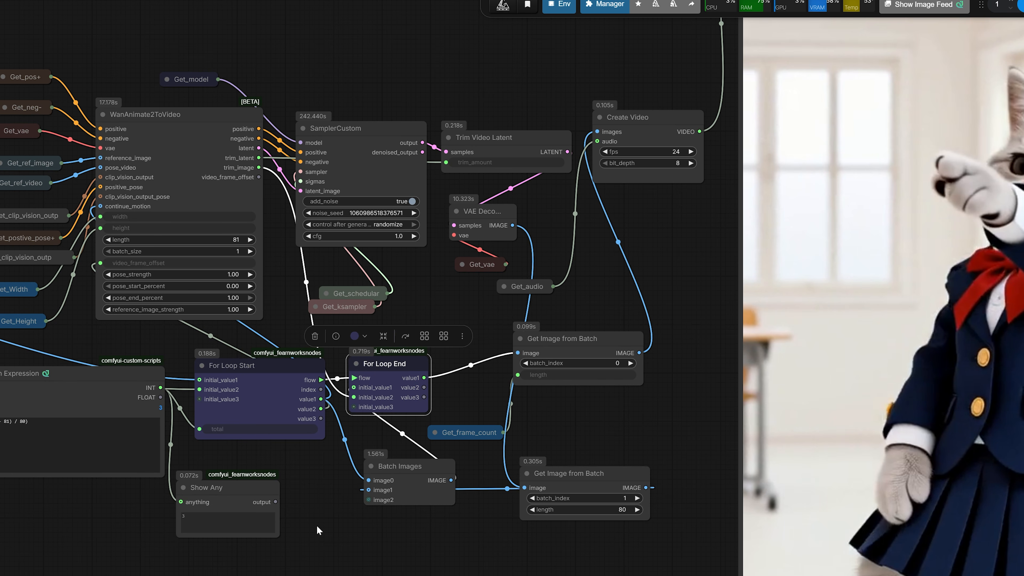
# Inspect the Math Expression, Show Any, For Loop Start and For Loop End nodes that control the number of video extensions
pyautogui.moveTo(291, 549); pyautogui.dragTo(456, 511)
pyautogui.scroll(5, 359, 452)
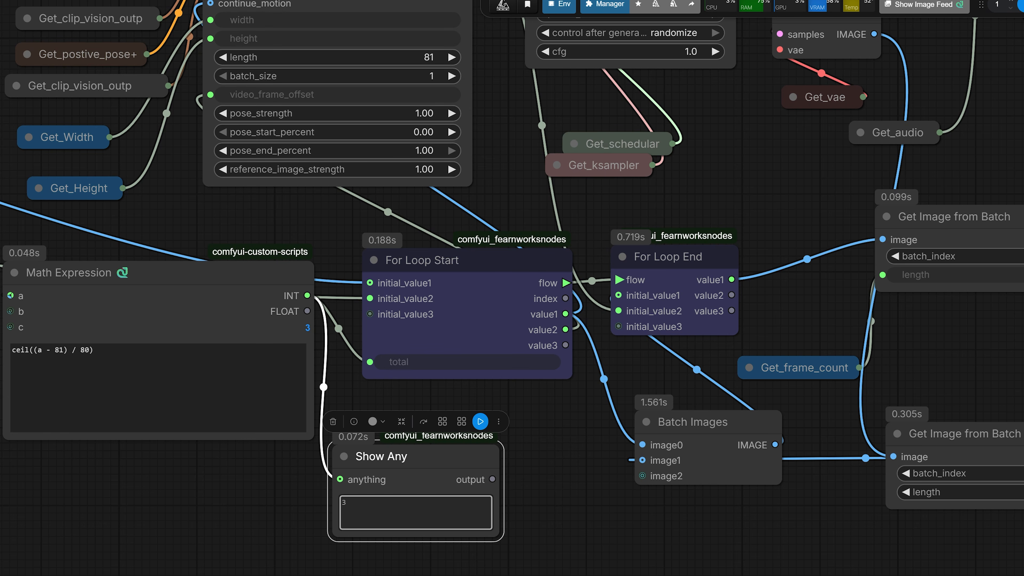
pyautogui.scroll(-5, 348, 512)
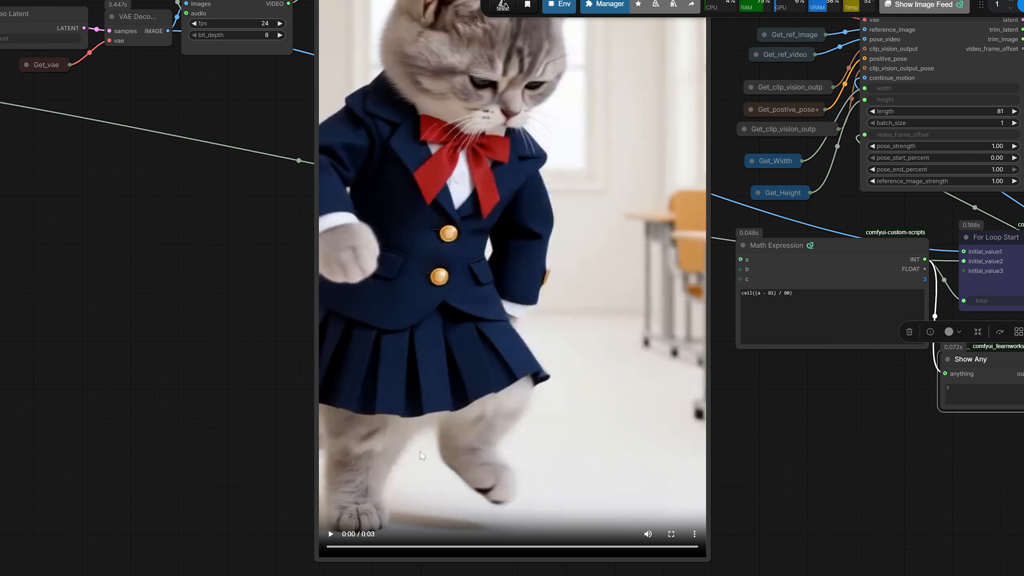
# Go back to the Load Video node and check its frame_load_cap setting and the Video Info frame count connection
pyautogui.moveTo(43, 410); pyautogui.dragTo(396, 475)
pyautogui.moveTo(140, 476); pyautogui.dragTo(487, 467)
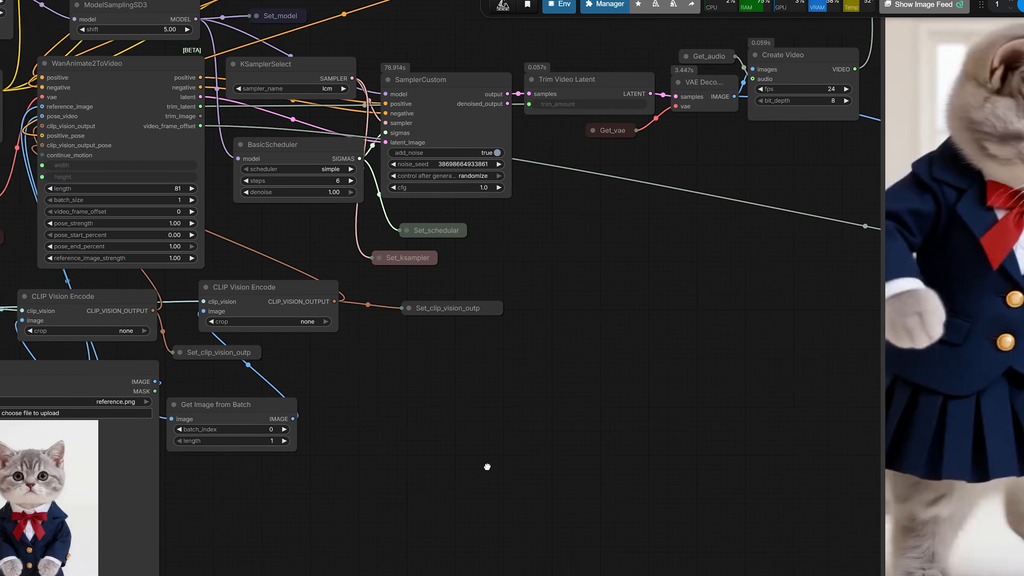
pyautogui.moveTo(397, 494); pyautogui.dragTo(843, 376)
pyautogui.moveTo(136, 445); pyautogui.dragTo(133, 364)
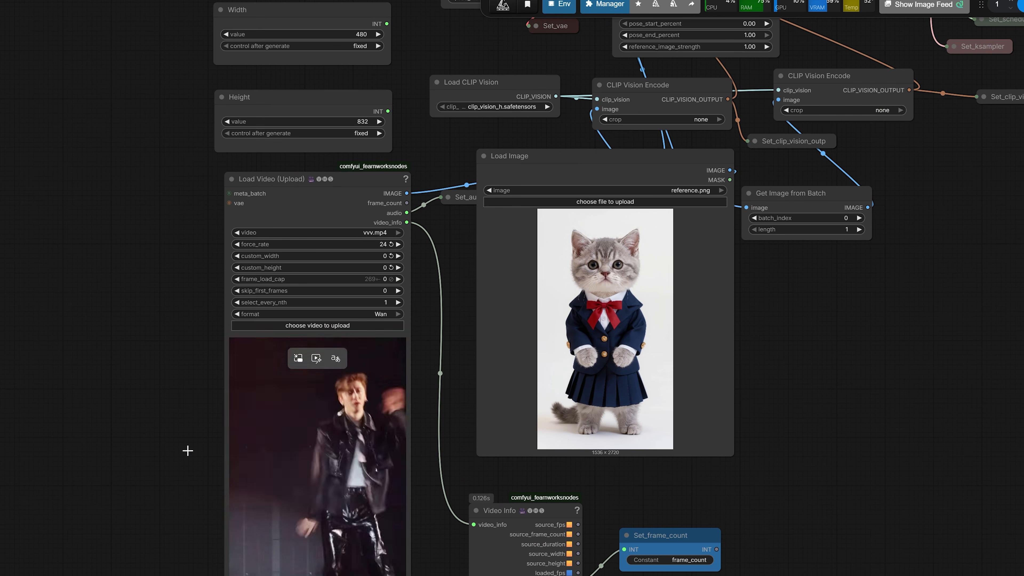
pyautogui.moveTo(169, 418); pyautogui.dragTo(172, 378)
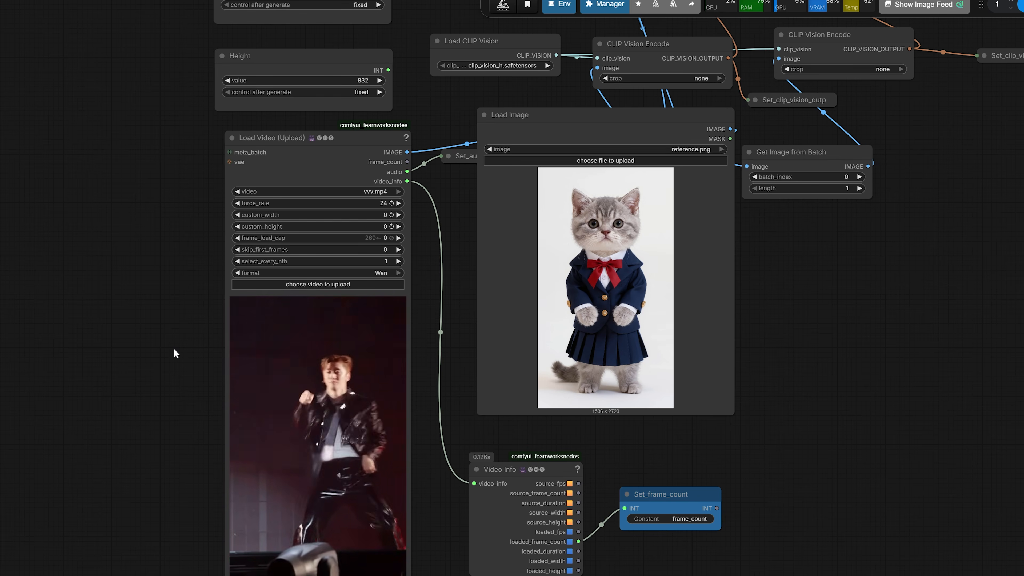
pyautogui.moveTo(179, 321); pyautogui.dragTo(127, 401)
pyautogui.scroll(8, 202, 319)
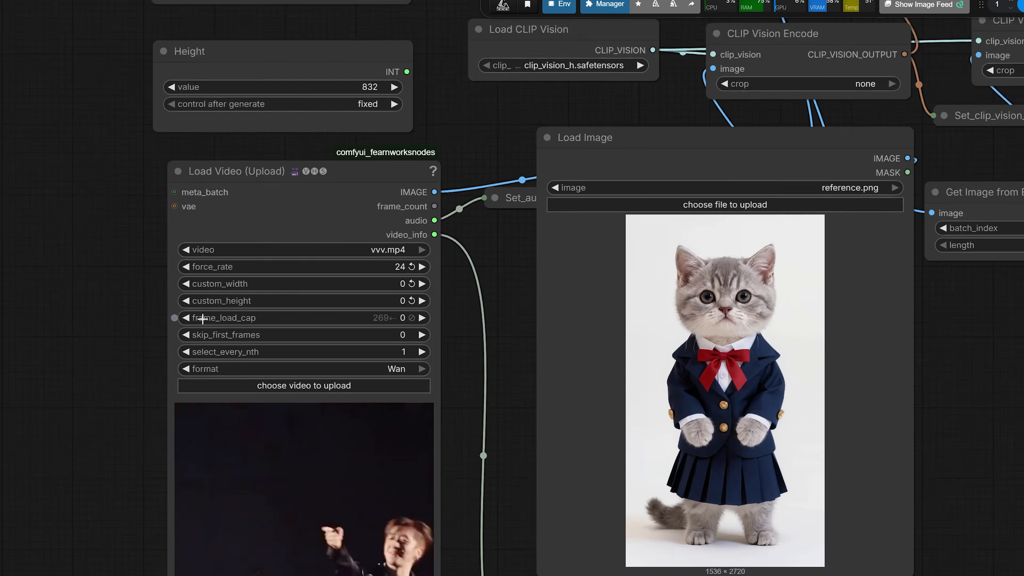
# Limit the driving video by setting the Load Video node's frame_load_cap to 225
pyautogui.scroll(1, 203, 319)
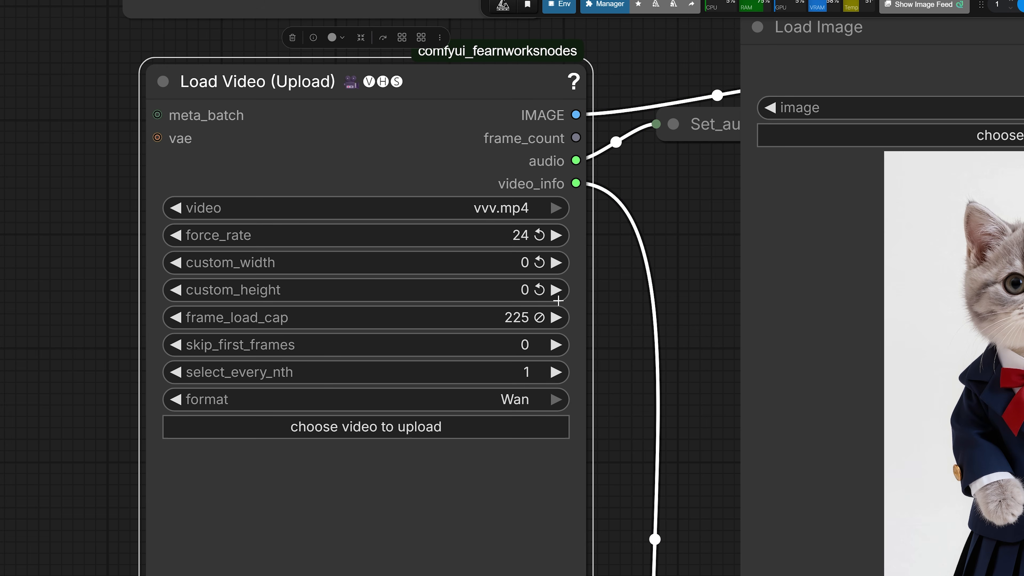
pyautogui.click(475, 326)
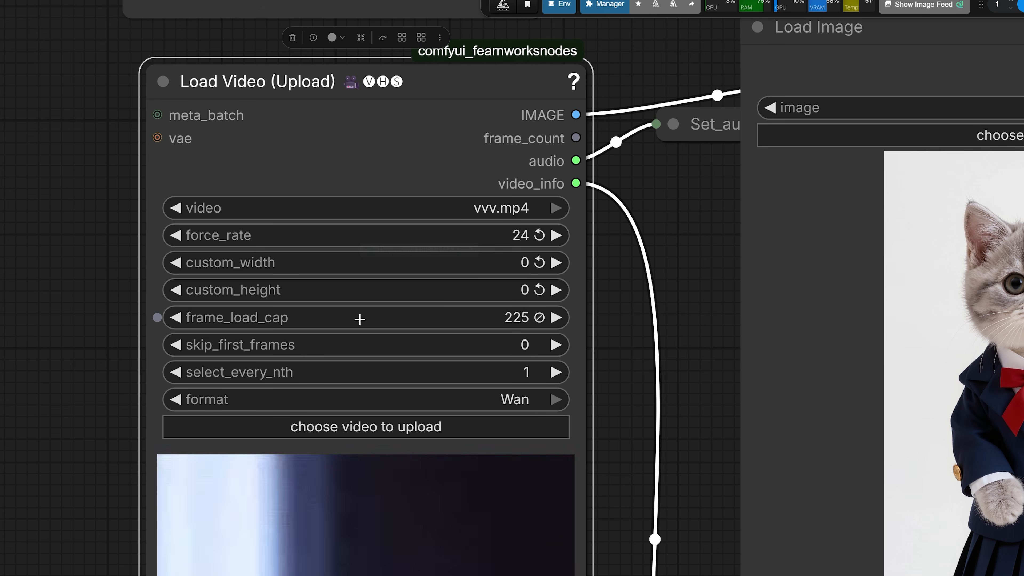
pyautogui.click(484, 315)
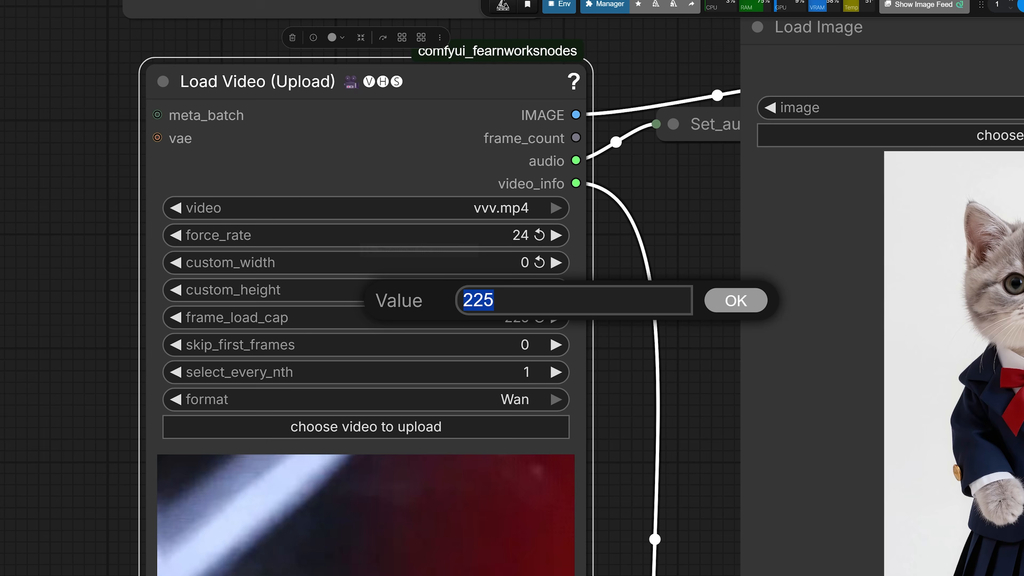
pyautogui.click(735, 298)
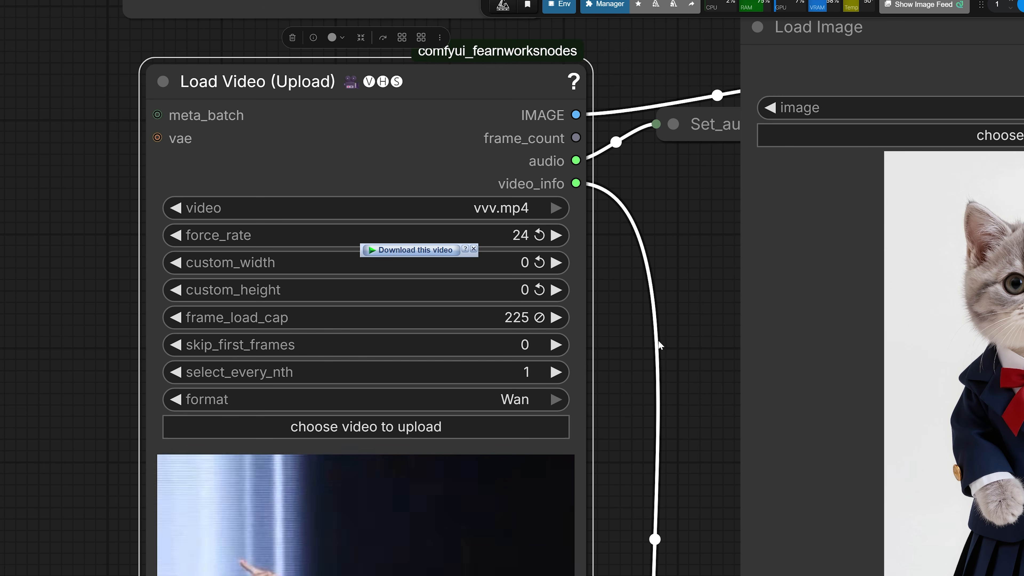
# Set the Load Video node's frame_load_cap to 0 to load the whole driving video
pyautogui.click(486, 327)
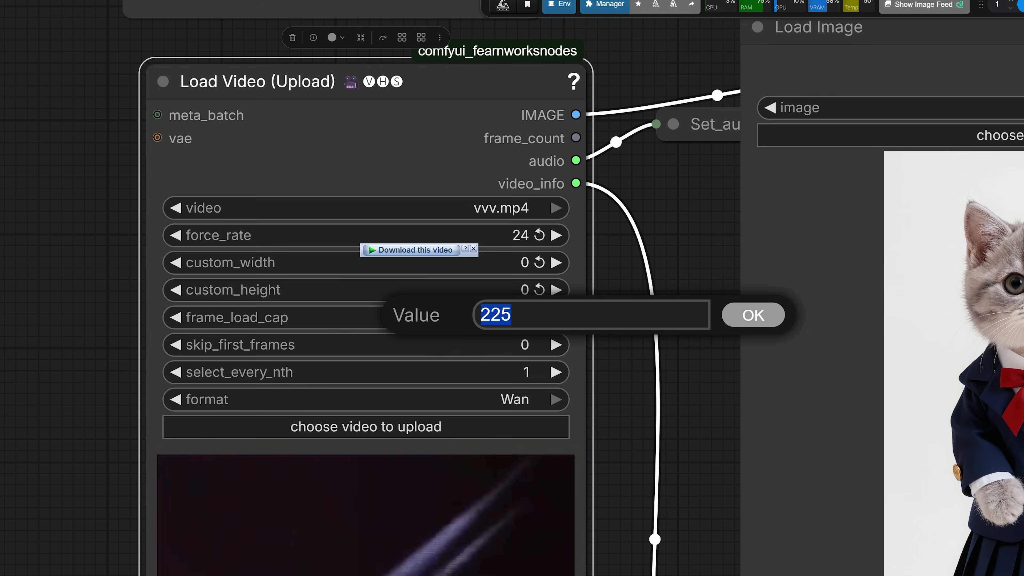
pyautogui.write('0')
pyautogui.press('Return')
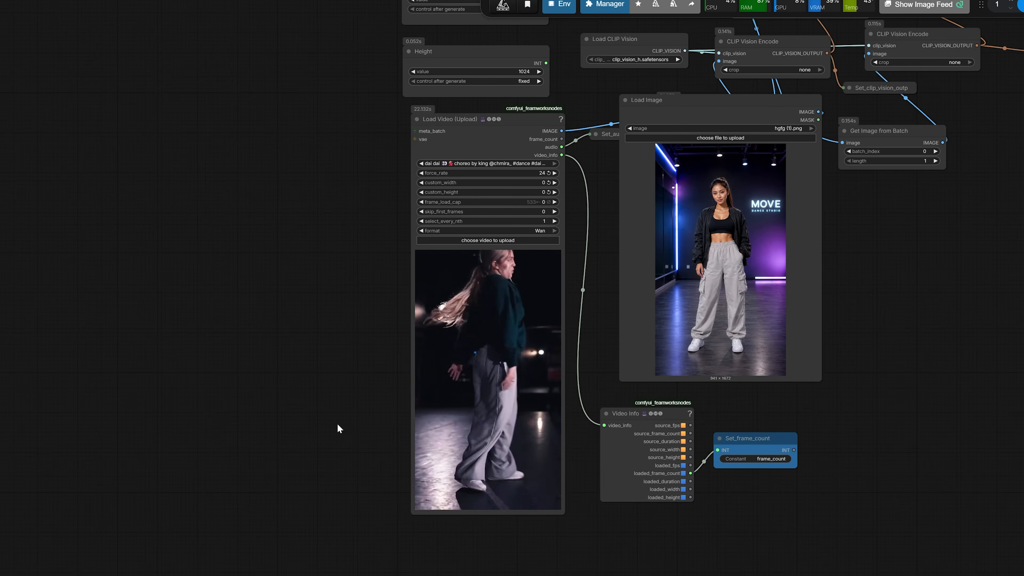
pyautogui.scroll(3, 361, 484)
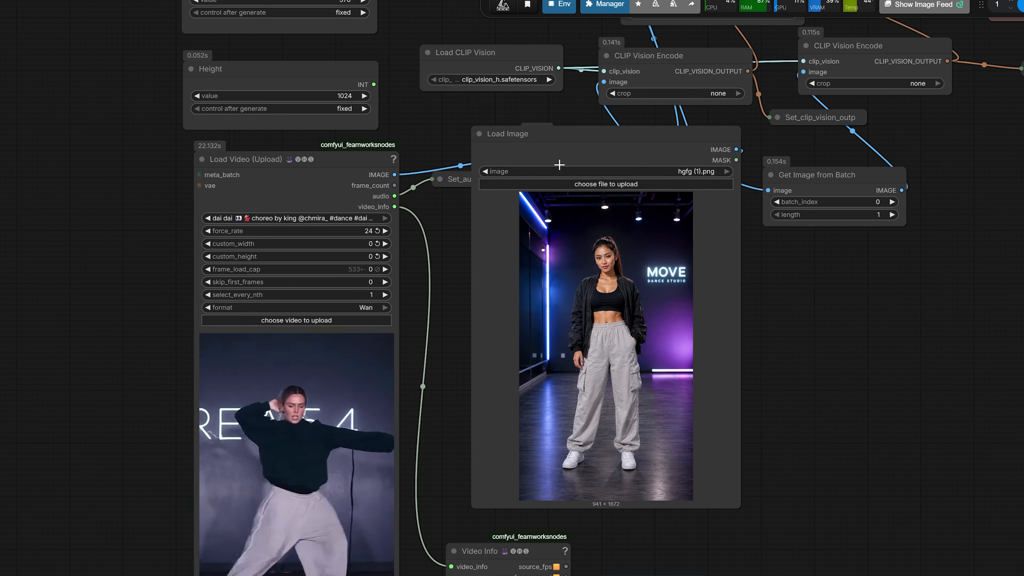
# Examine the character appearance and background descriptions in the Positive prompt of the dance studio example
pyautogui.click(559, 165)
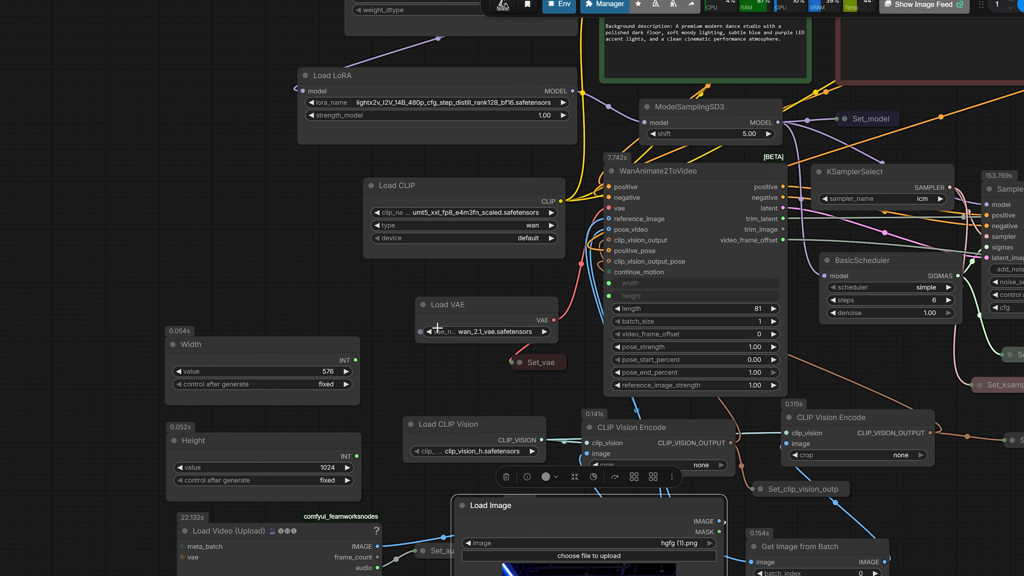
pyautogui.moveTo(466, 198); pyautogui.dragTo(331, 437)
pyautogui.scroll(4, 563, 269)
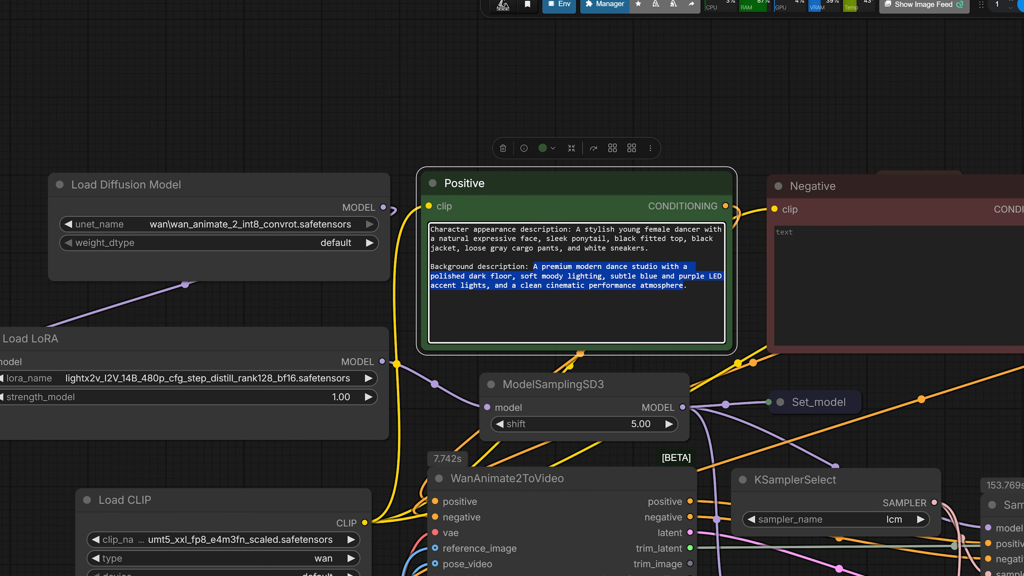
pyautogui.scroll(-2, 737, 414)
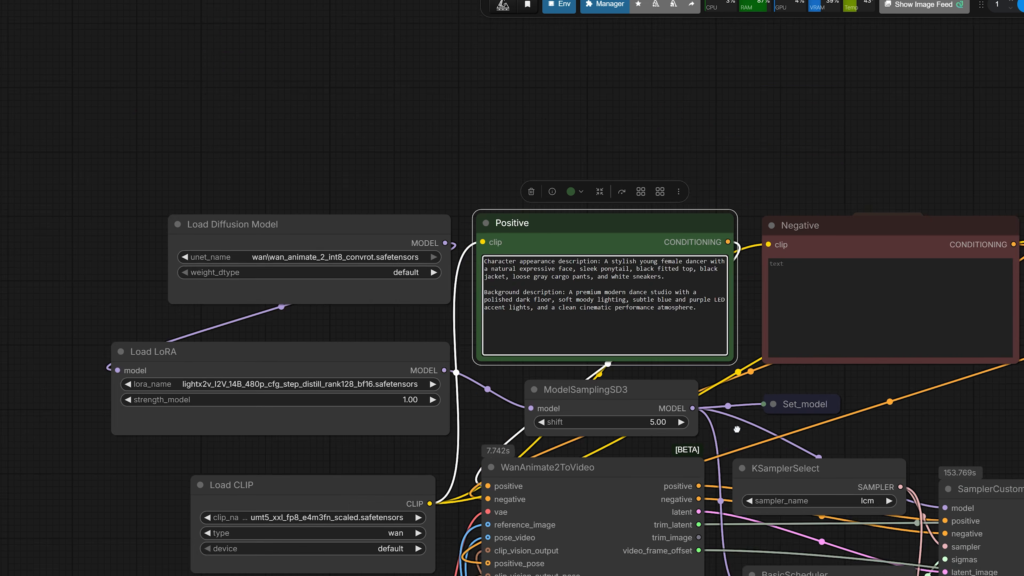
pyautogui.moveTo(737, 424); pyautogui.dragTo(725, 110)
pyautogui.moveTo(446, 366); pyautogui.dragTo(422, 553)
pyautogui.scroll(3, 497, 143)
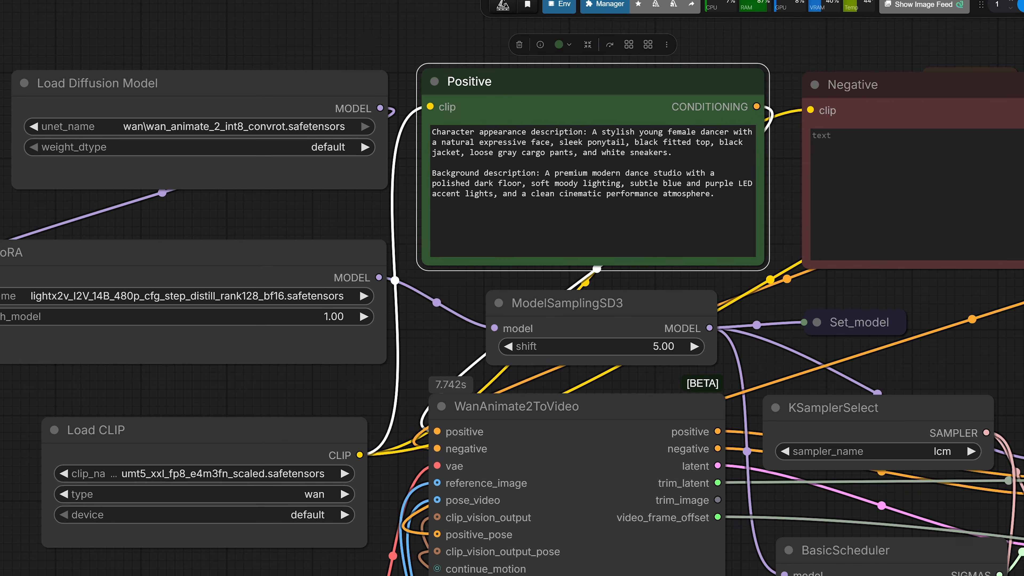
pyautogui.moveTo(354, 203); pyautogui.dragTo(316, 245)
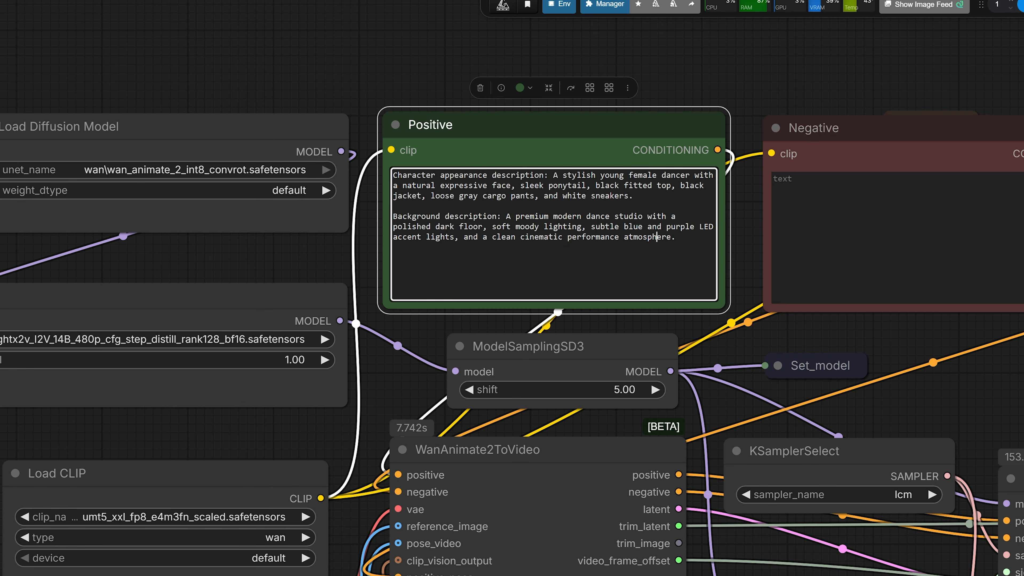
# Play the extended dance studio video in the final Save Video node and compare it with the first-stage output
pyautogui.scroll(-2, 436, 333)
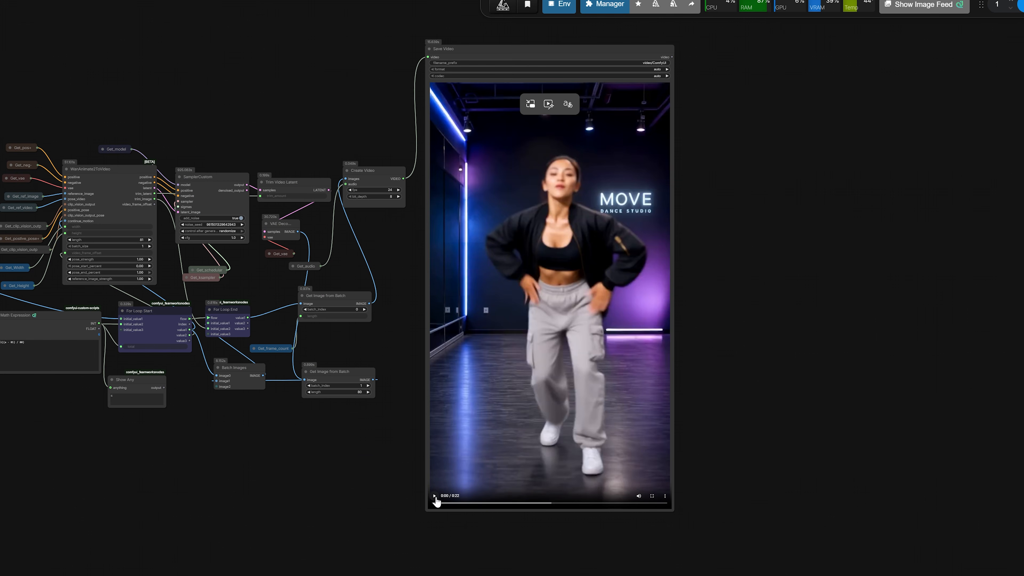
pyautogui.click(434, 497)
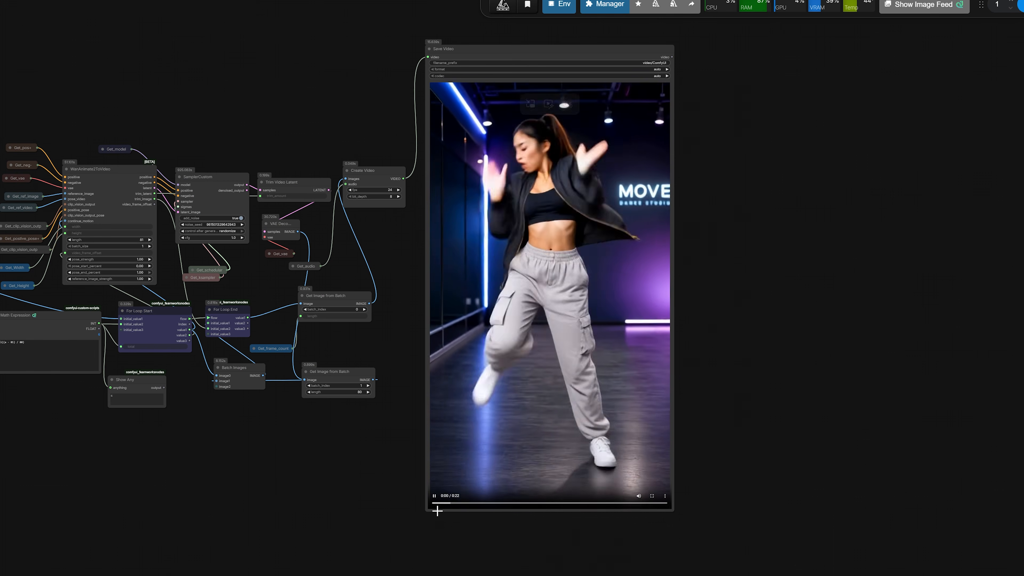
pyautogui.moveTo(394, 471); pyautogui.dragTo(377, 504)
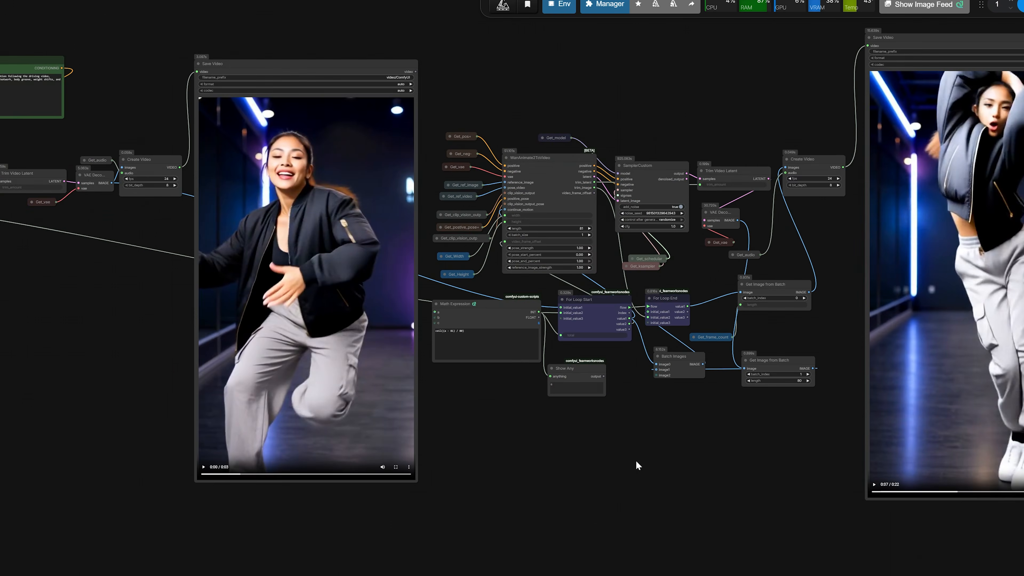
pyautogui.scroll(-1, 636, 464)
pyautogui.scroll(-4, 323, 469)
pyautogui.moveTo(225, 463); pyautogui.dragTo(433, 412)
pyautogui.moveTo(59, 349); pyautogui.dragTo(1023, 177)
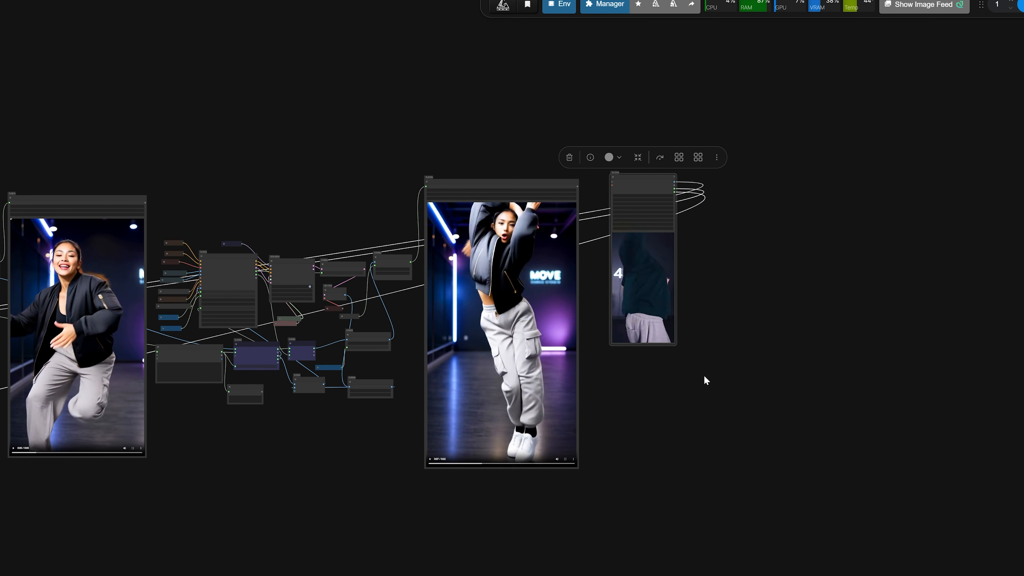
# Review the street_dance_drive.mp4 driving video and the sdfsdf.png reference image in the street-dance example
pyautogui.scroll(5, 704, 376)
pyautogui.moveTo(658, 325); pyautogui.dragTo(727, 469)
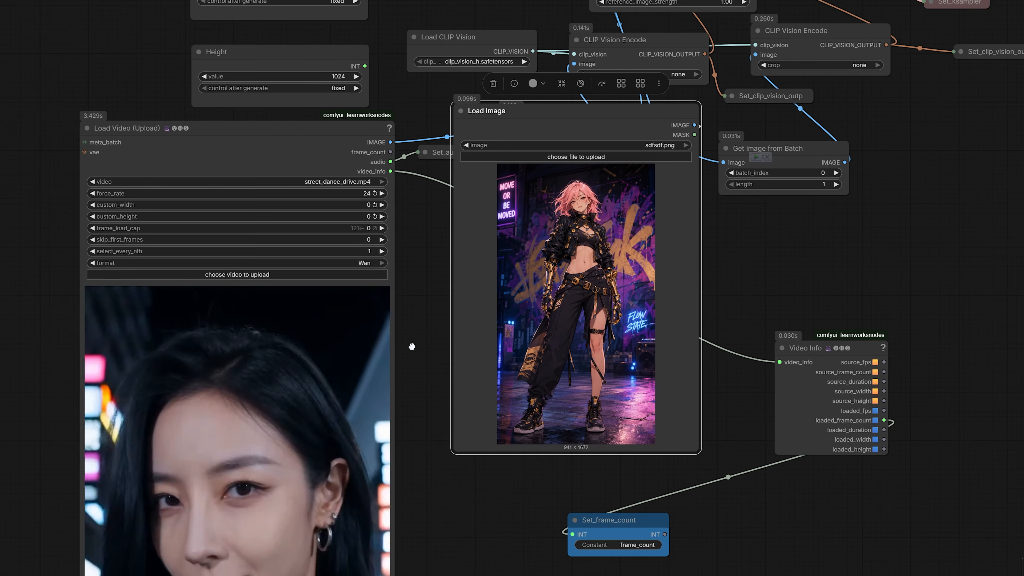
pyautogui.moveTo(412, 346); pyautogui.dragTo(440, 302)
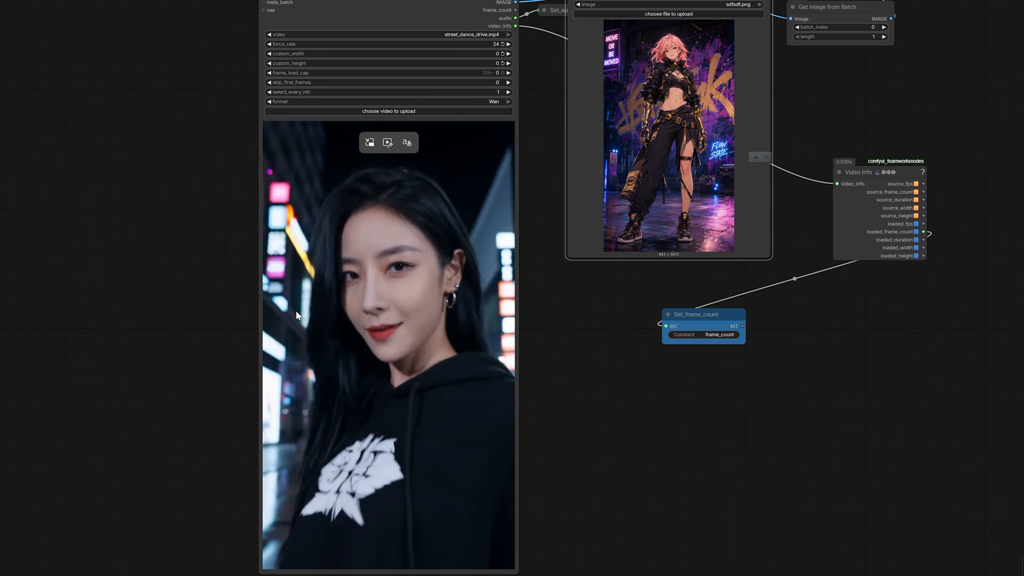
pyautogui.scroll(-1, 76, 273)
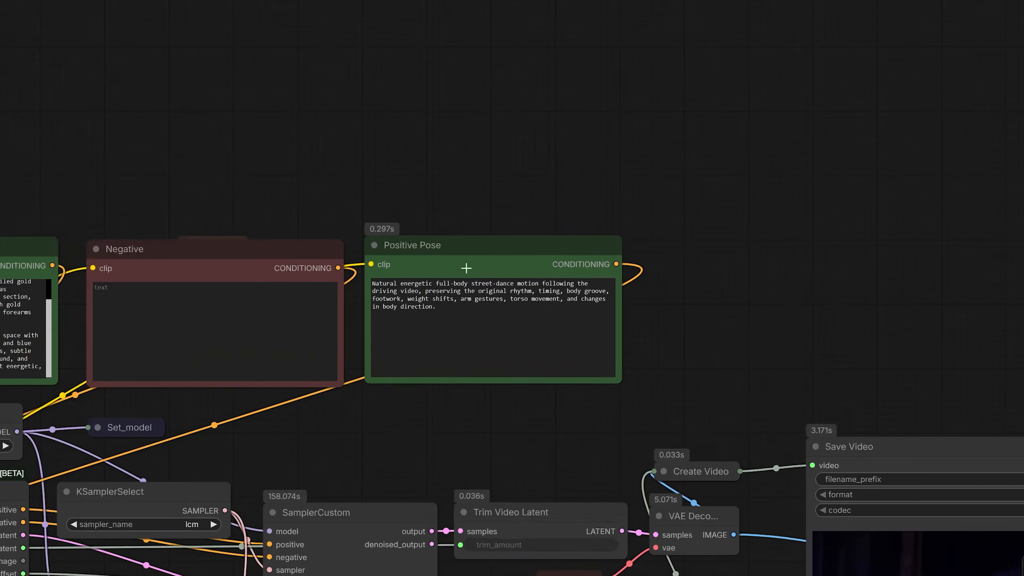
# Read the street-dance motion description in the Positive Pose prompt
pyautogui.scroll(3, 444, 259)
pyautogui.moveTo(439, 324); pyautogui.dragTo(357, 303)
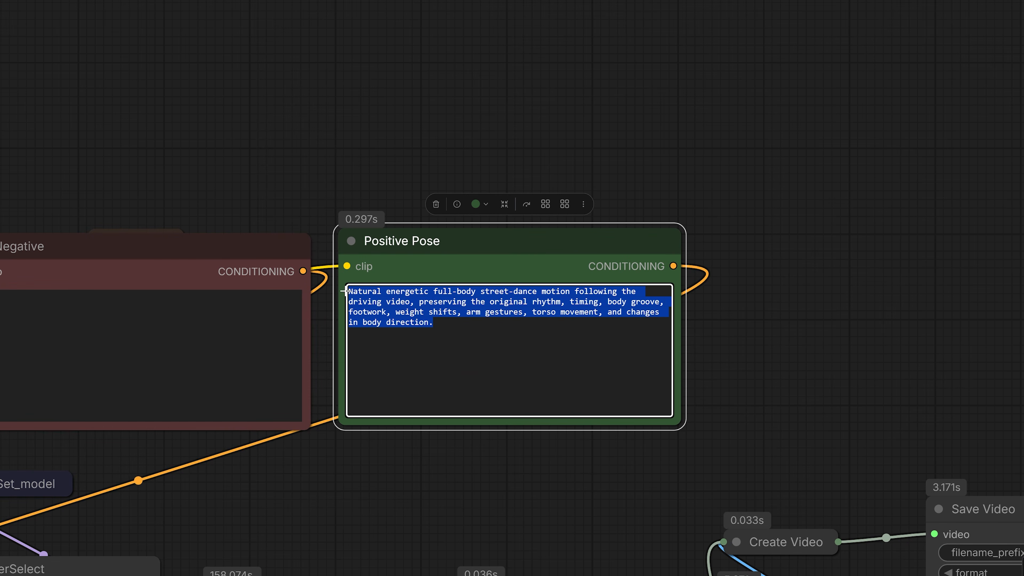
pyautogui.click(400, 322)
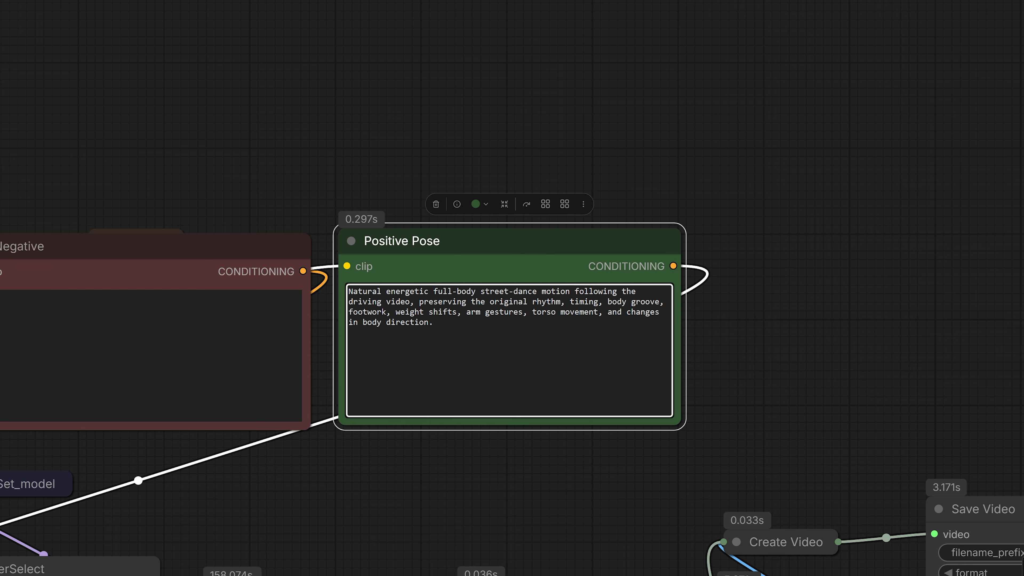
pyautogui.moveTo(436, 323); pyautogui.dragTo(344, 282)
pyautogui.scroll(-3, 419, 338)
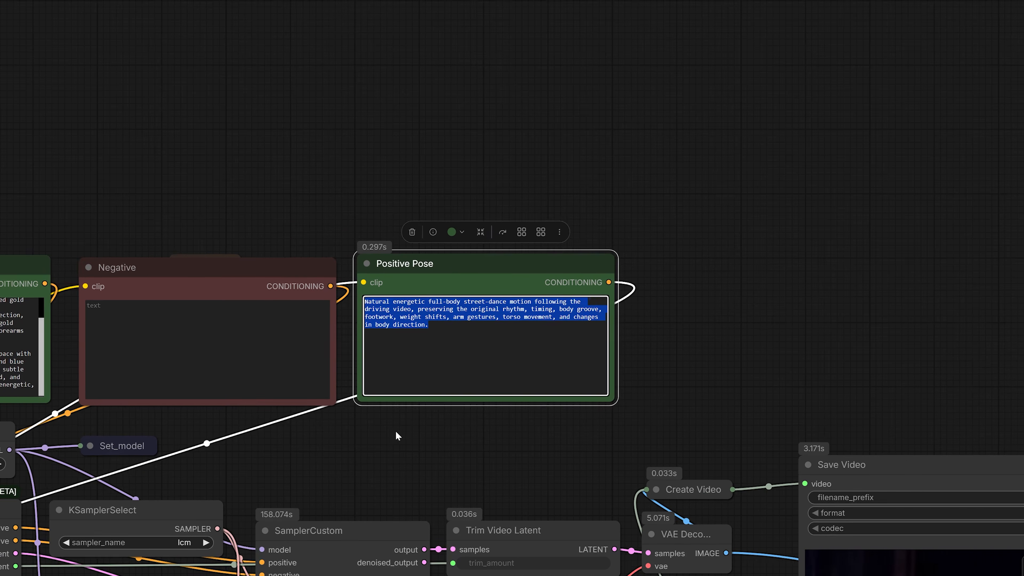
pyautogui.moveTo(396, 434); pyautogui.dragTo(454, 404)
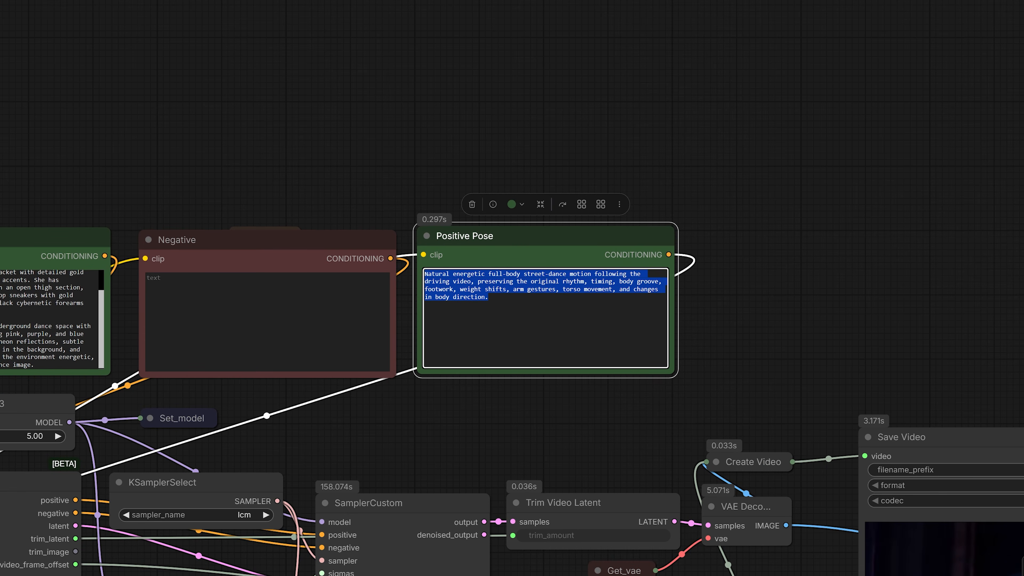
pyautogui.scroll(2, 469, 246)
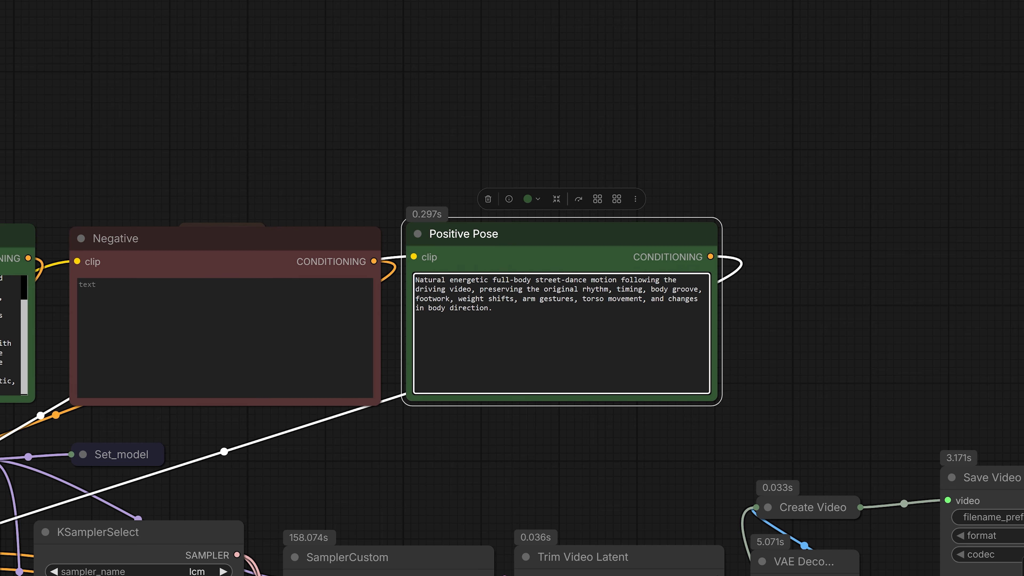
# Go to the final Save Video node and watch the extended street-dance output
pyautogui.scroll(-2, 425, 423)
pyautogui.moveTo(425, 423); pyautogui.dragTo(481, 161)
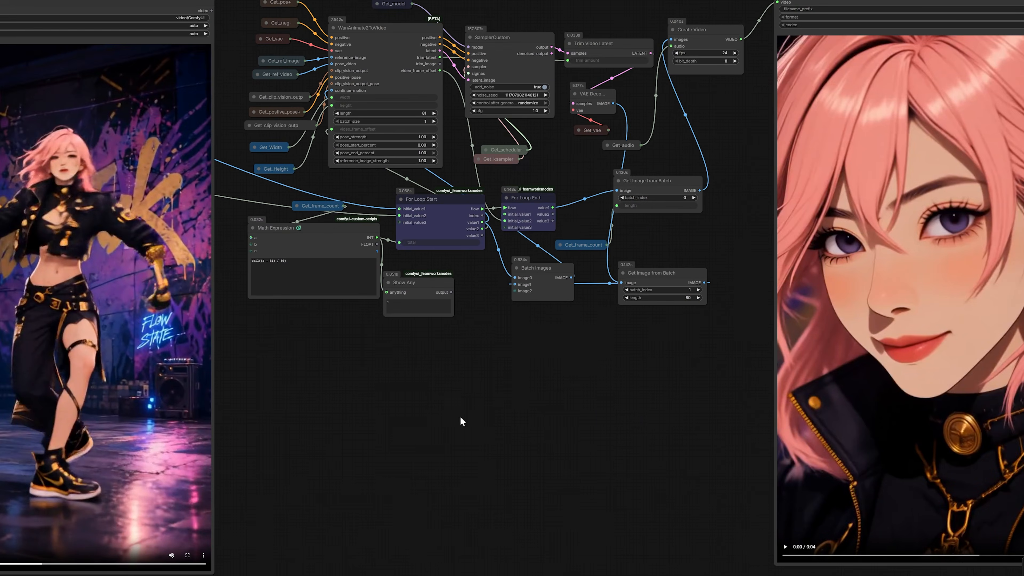
pyautogui.moveTo(460, 416); pyautogui.dragTo(125, 422)
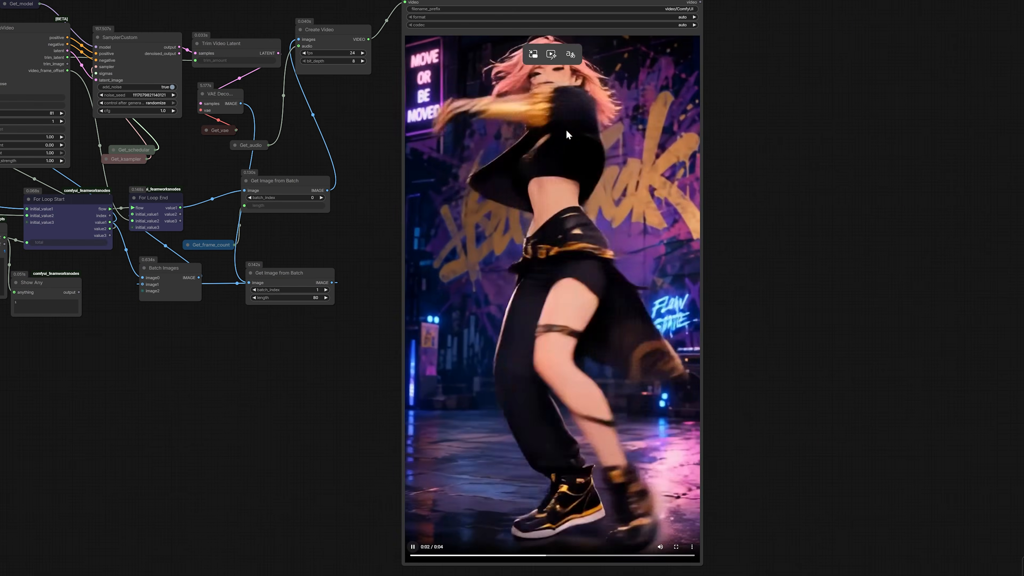